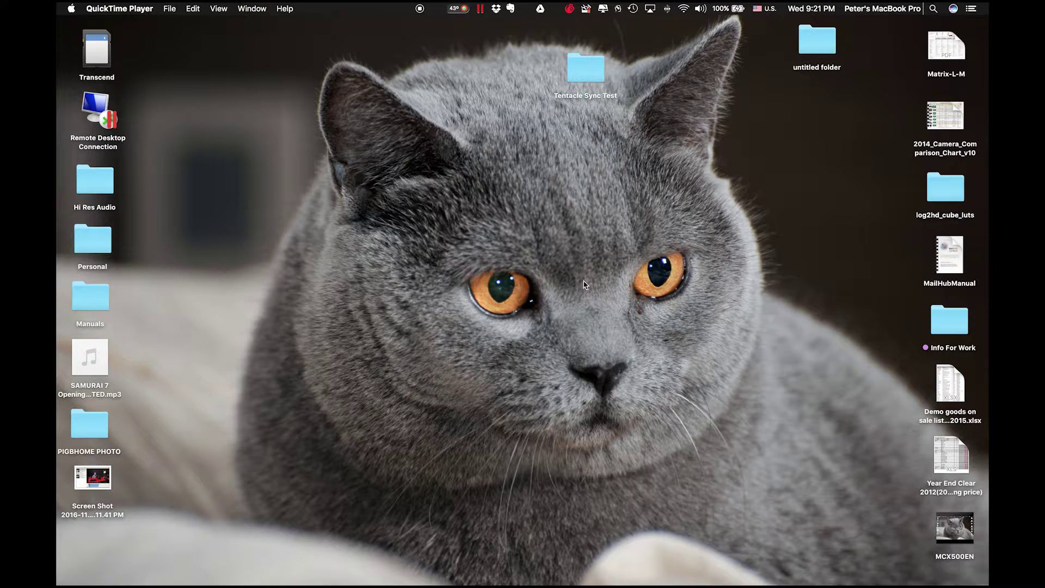
# - Open the Tentacle Sync English folder inside Tentacle Sync Test on the desktop, and launch Tentacle Sync Studio
pyautogui.doubleClick(585, 70)
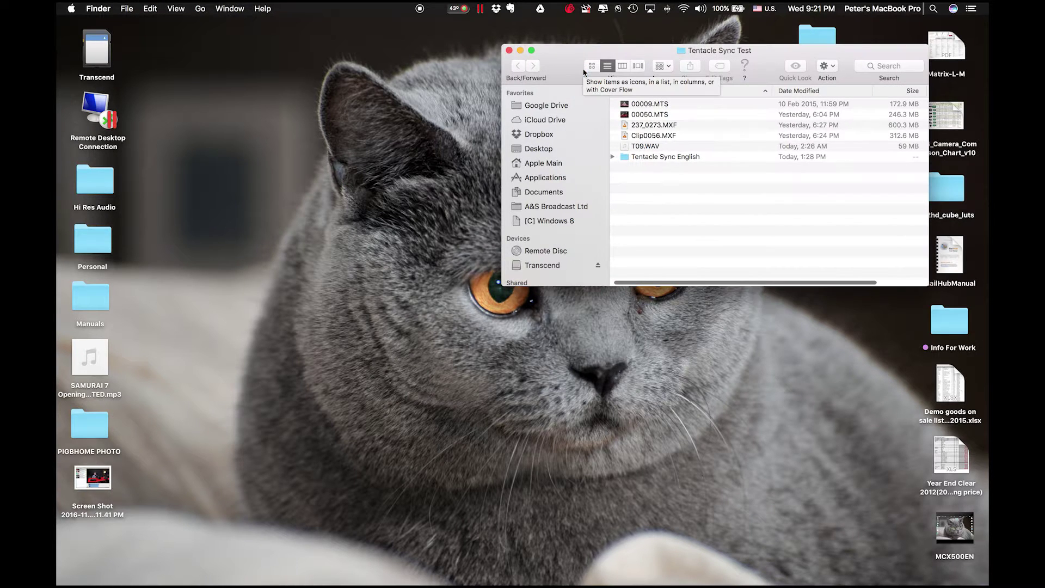
pyautogui.doubleClick(626, 158)
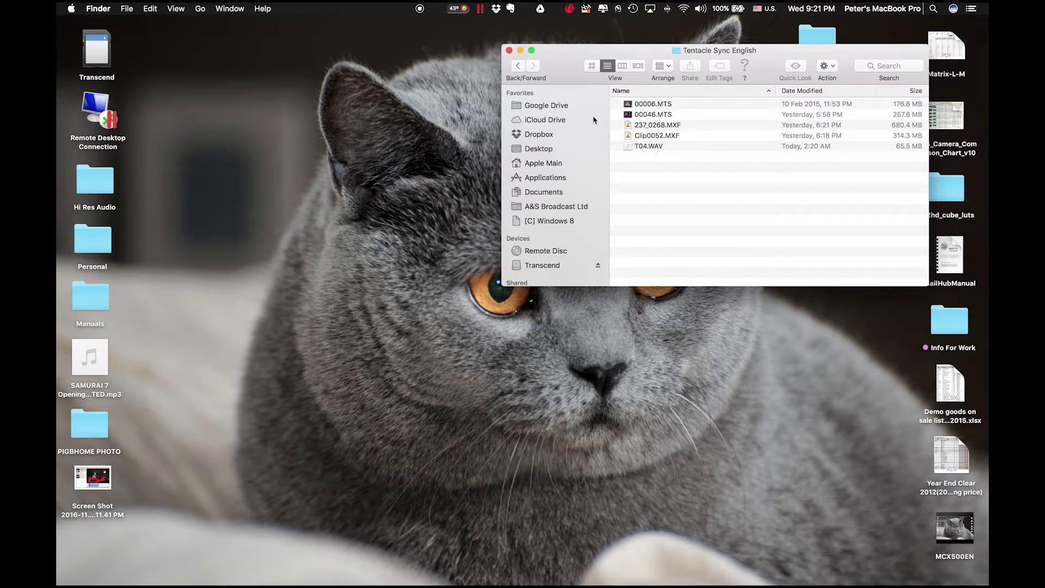
pyautogui.moveTo(916, 569)
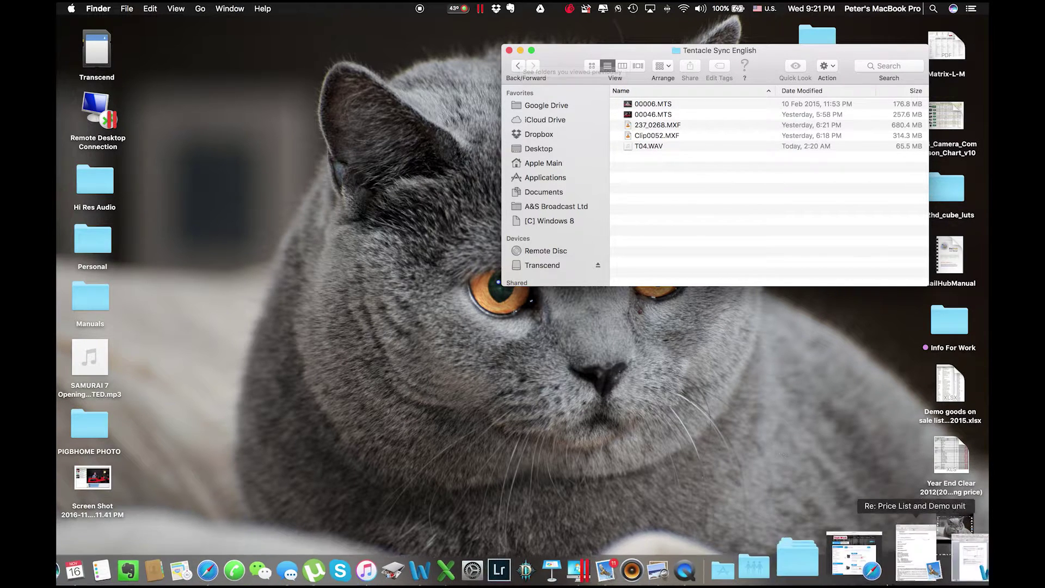
pyautogui.click(790, 552)
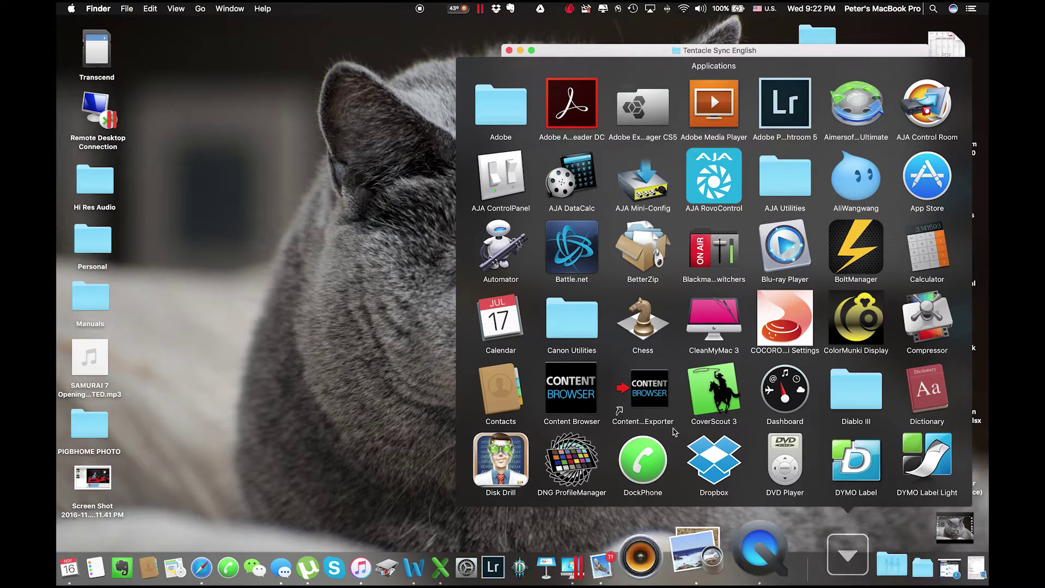
pyautogui.scroll(-15, 675, 431)
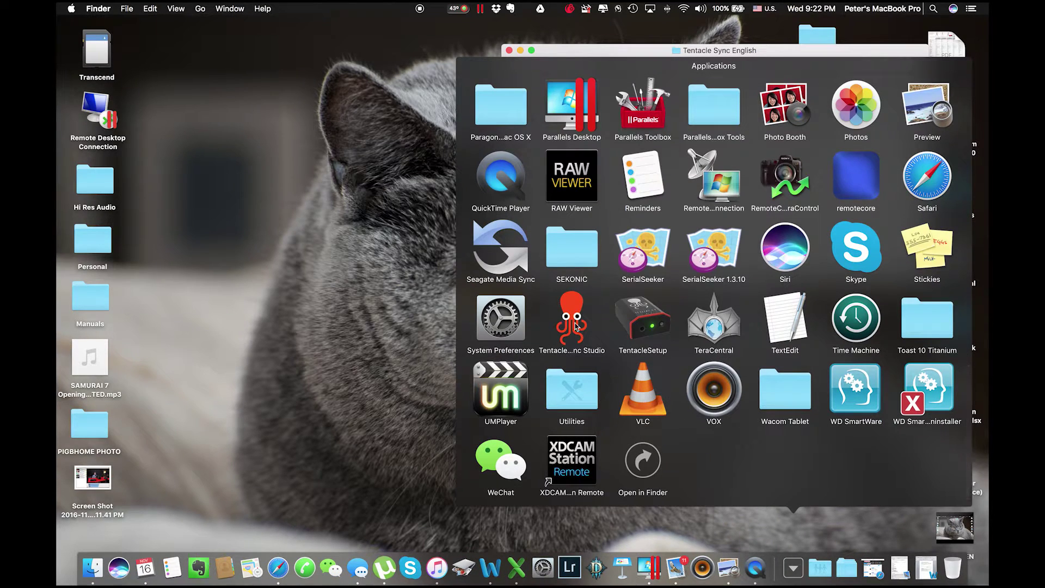
pyautogui.click(576, 326)
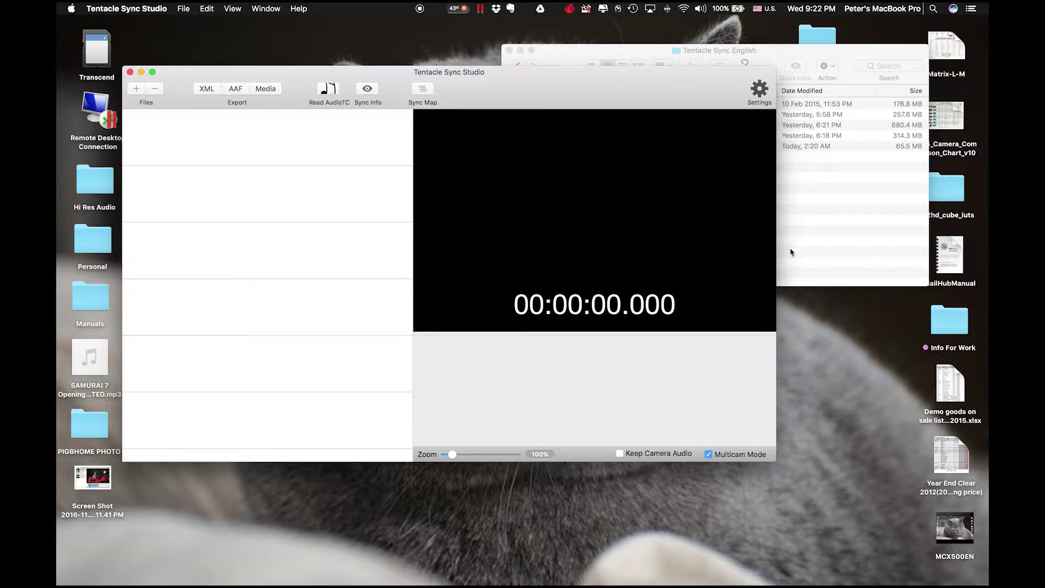
# - Add all five media files from the Tentacle Sync English folder to Tentacle Sync Studio and make its window full screen
pyautogui.click(793, 248)
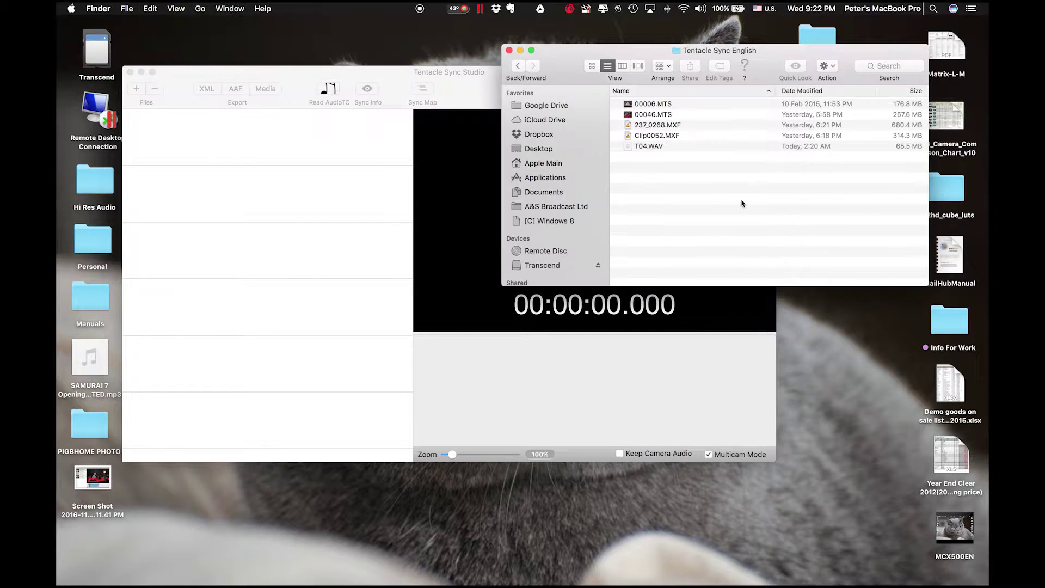
pyautogui.click(637, 104)
pyautogui.press('super+a')
pyautogui.moveTo(636, 106); pyautogui.dragTo(261, 213)
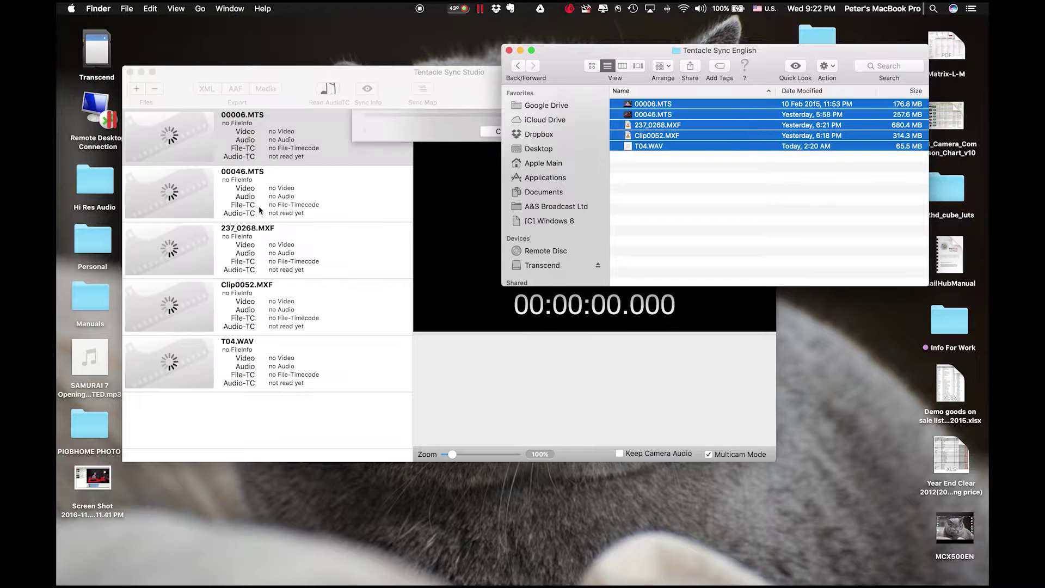
pyautogui.click(482, 97)
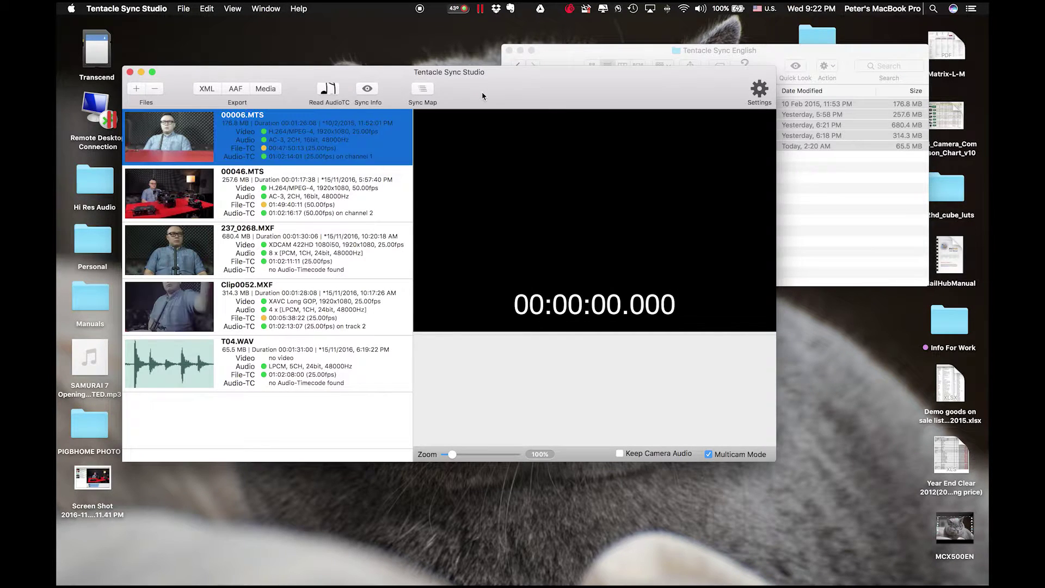
pyautogui.click(152, 72)
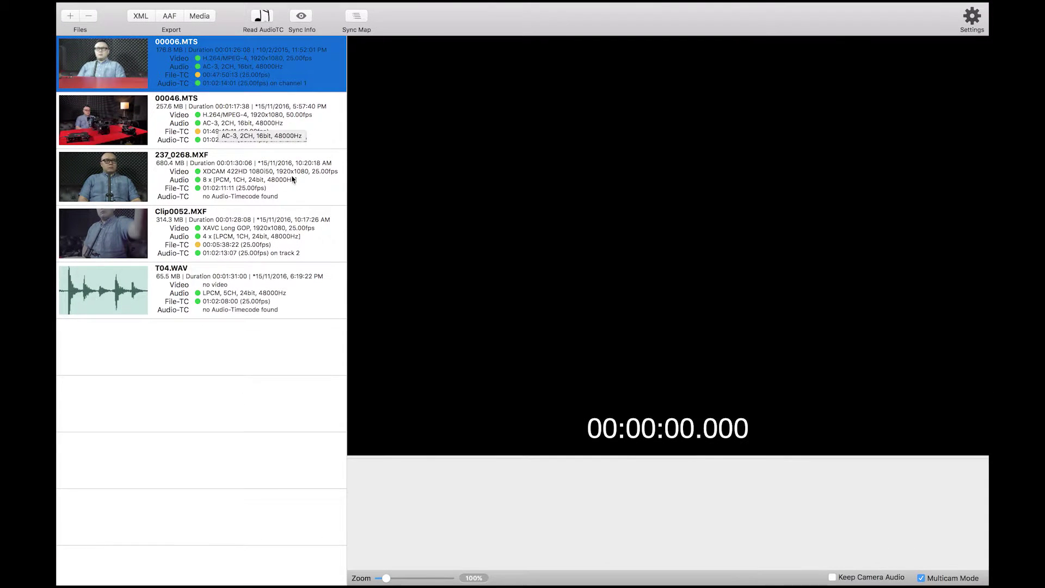
# - Examine the video, audio, file timecode and audio timecode details of the imported clips and the T04.WAV recording
pyautogui.click(321, 137)
pyautogui.click(260, 66)
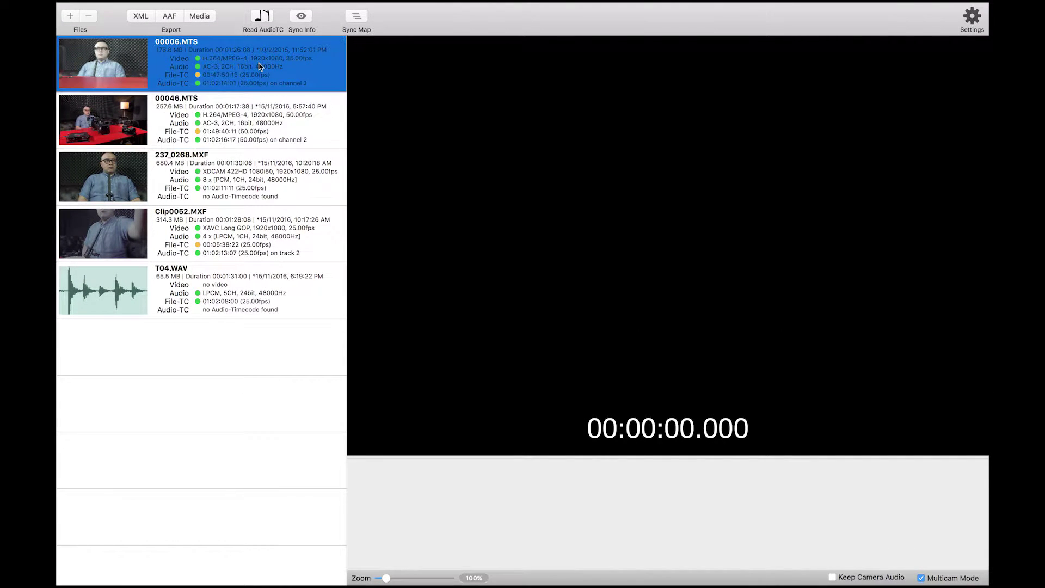
pyautogui.click(263, 113)
pyautogui.click(244, 190)
pyautogui.click(228, 248)
pyautogui.click(224, 304)
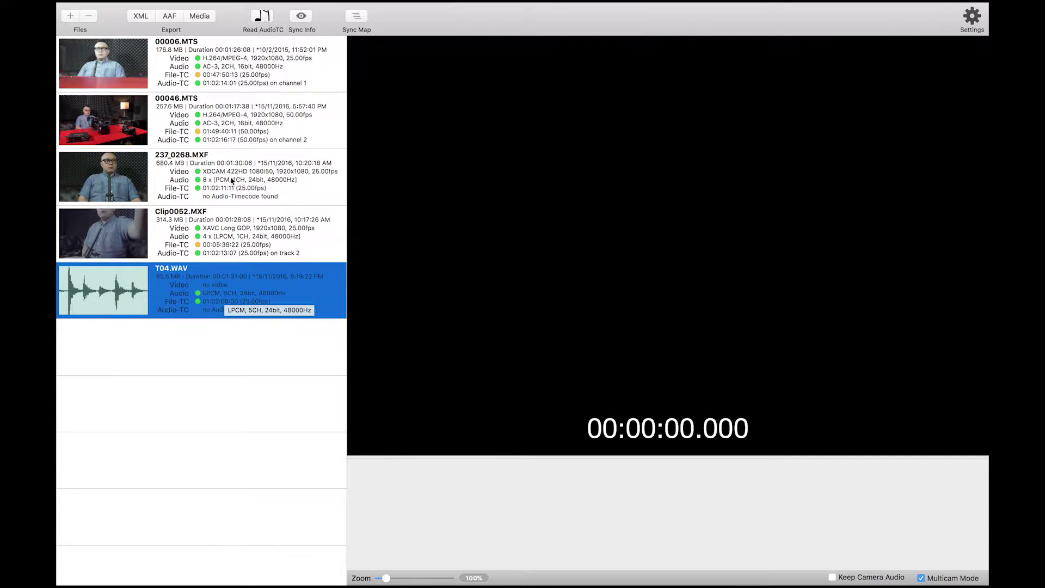
pyautogui.click(174, 66)
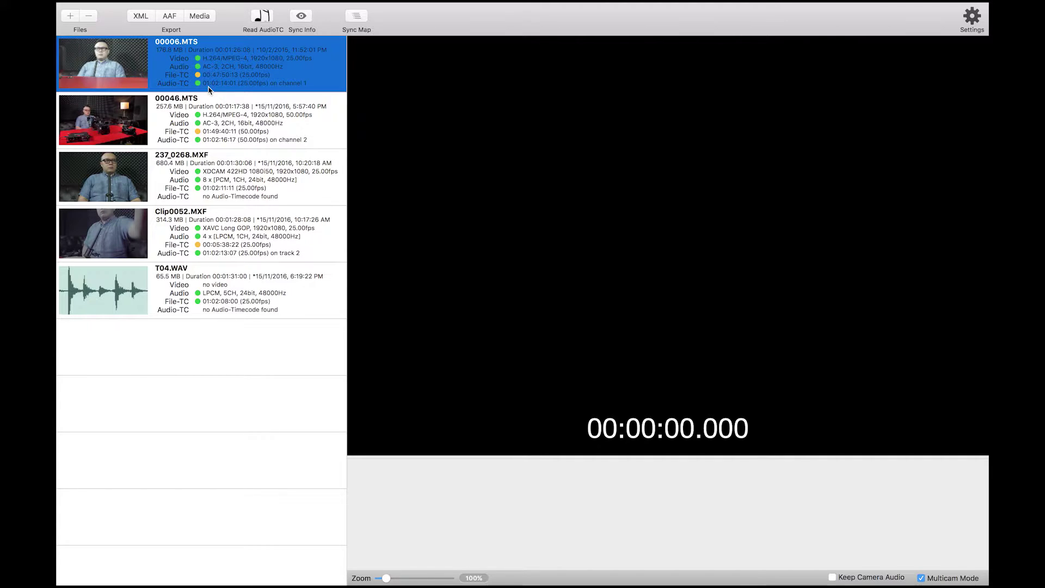
pyautogui.click(224, 123)
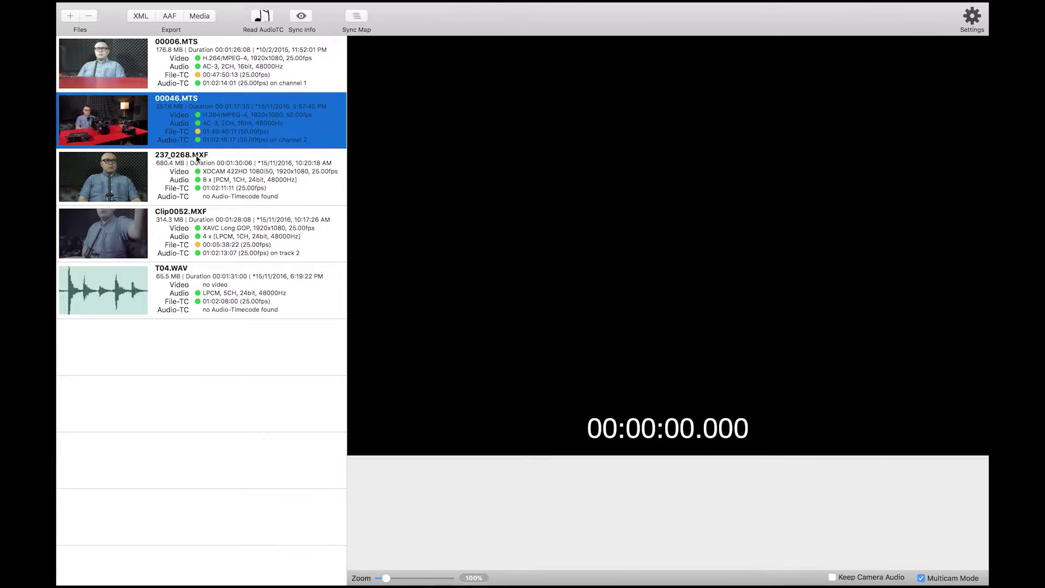
pyautogui.click(264, 189)
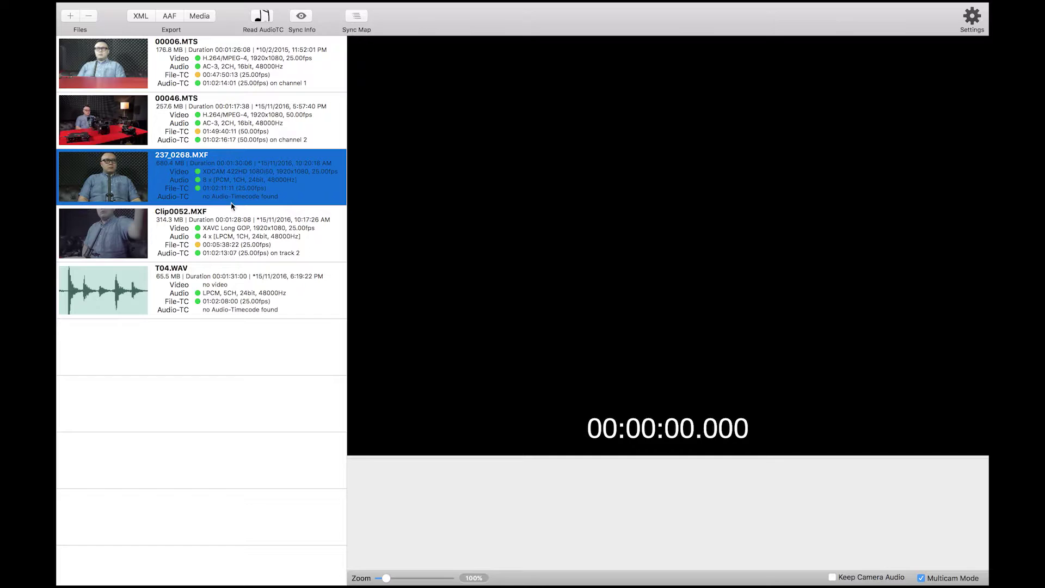
pyautogui.click(212, 295)
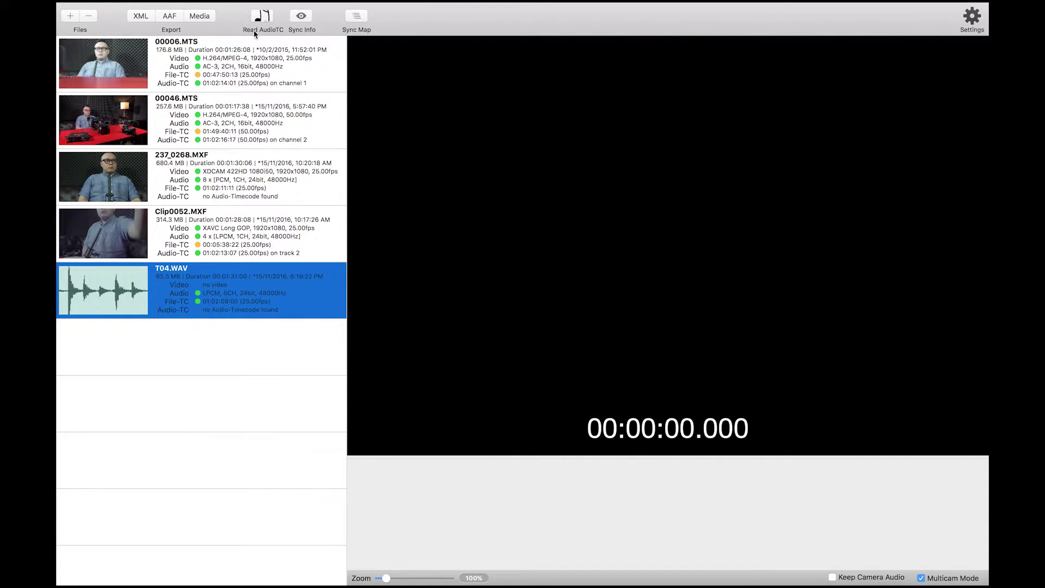
# - Review the video codec, audio and resize choices for exporting media, and close the export dialog without exporting
pyautogui.click(206, 17)
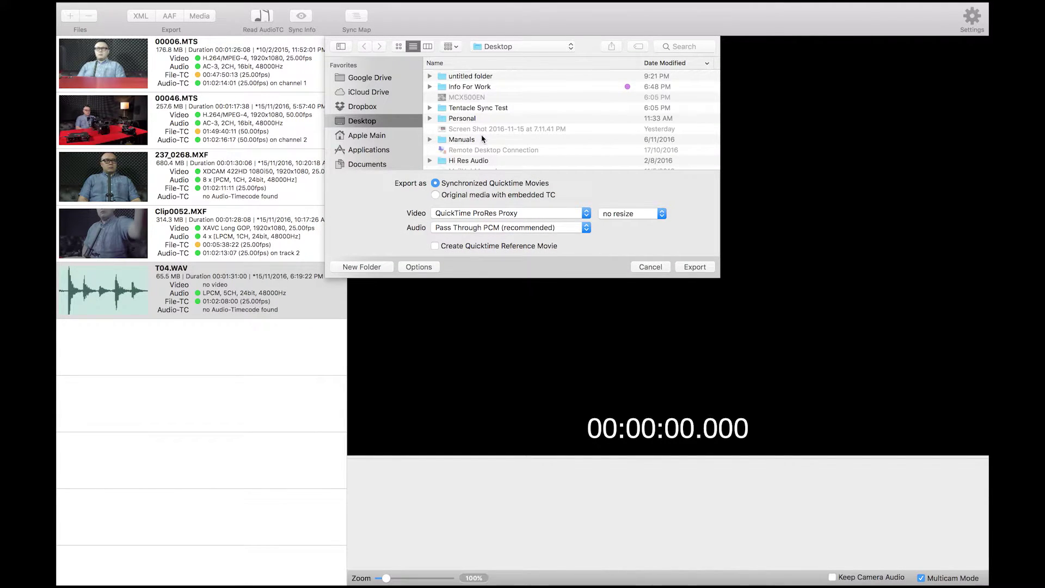
pyautogui.hscroll(2, 485, 142)
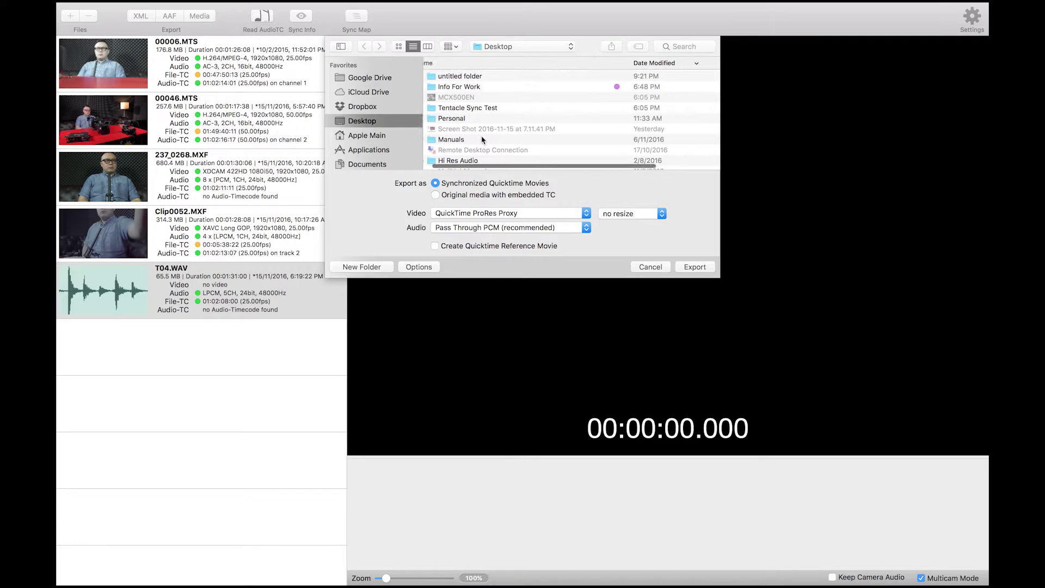
pyautogui.scroll(-1, 485, 141)
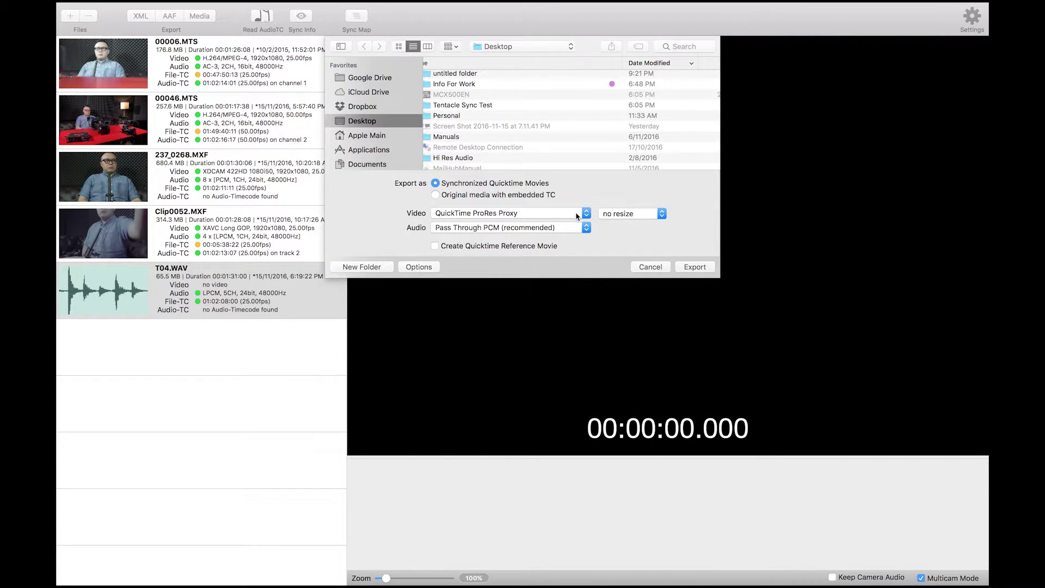
pyautogui.click(587, 216)
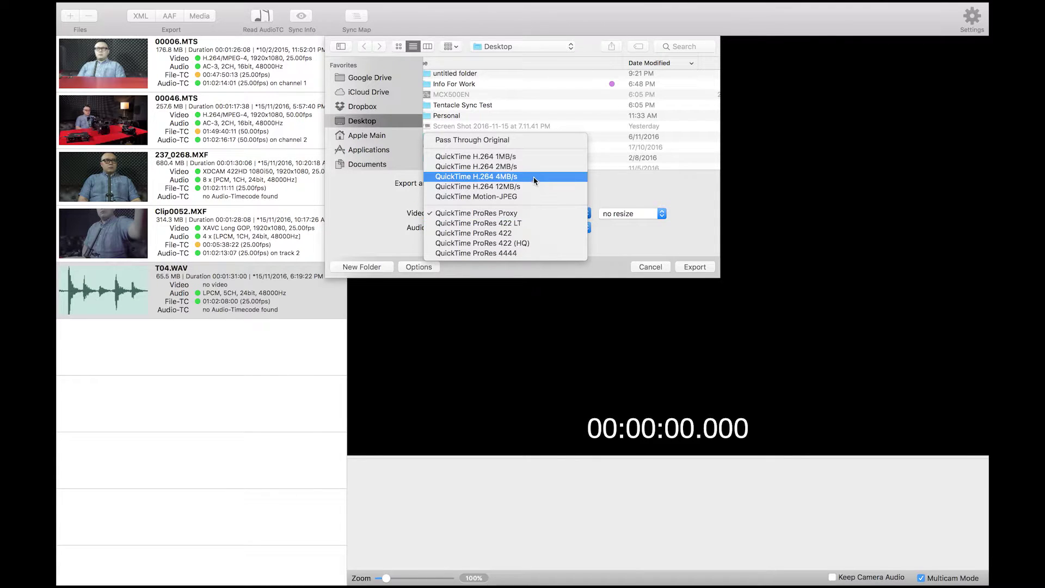
pyautogui.click(595, 230)
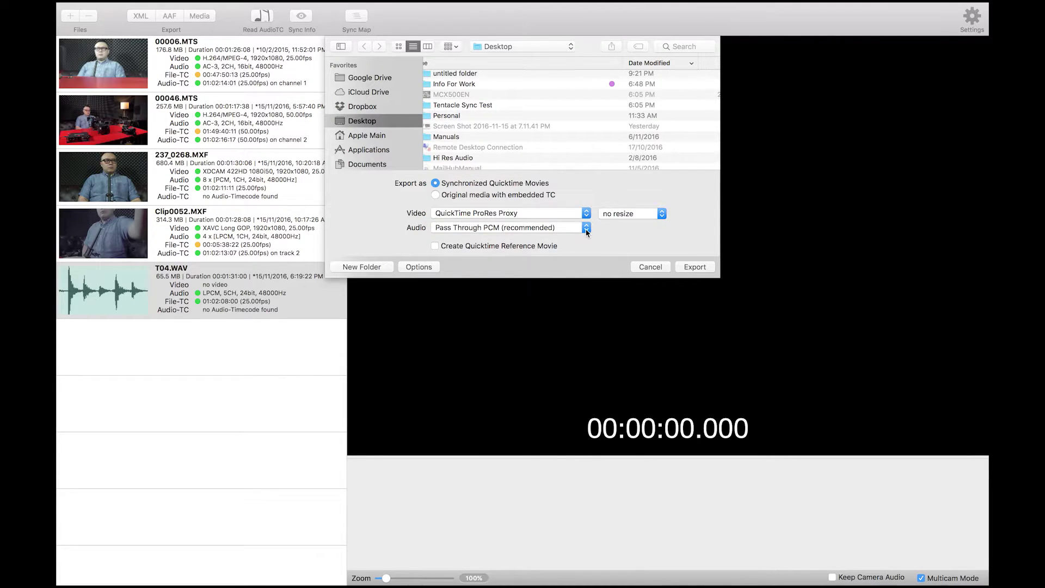
pyautogui.click(588, 229)
pyautogui.click(620, 238)
pyautogui.click(661, 215)
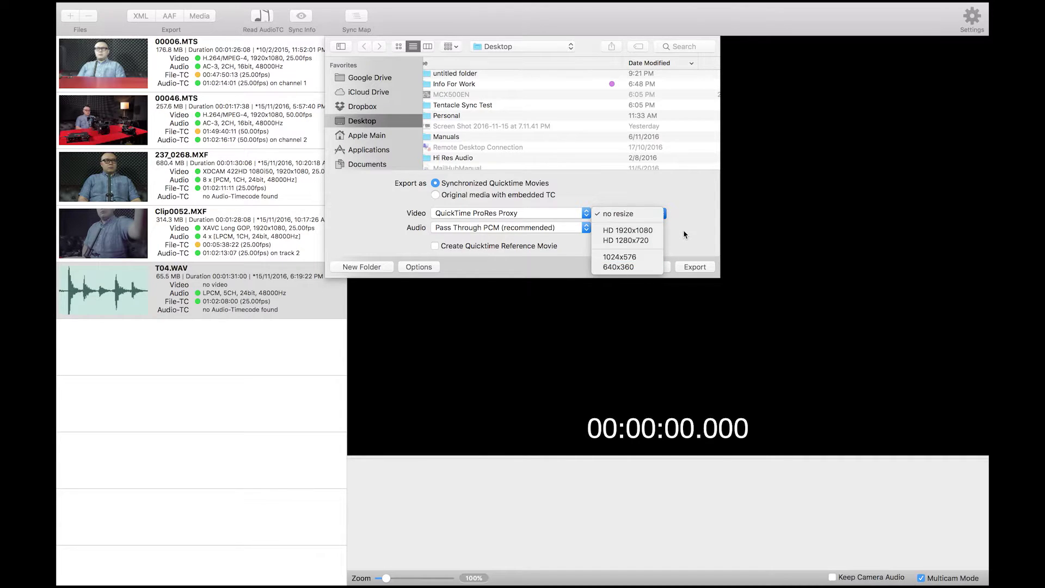
pyautogui.click(683, 230)
pyautogui.click(653, 267)
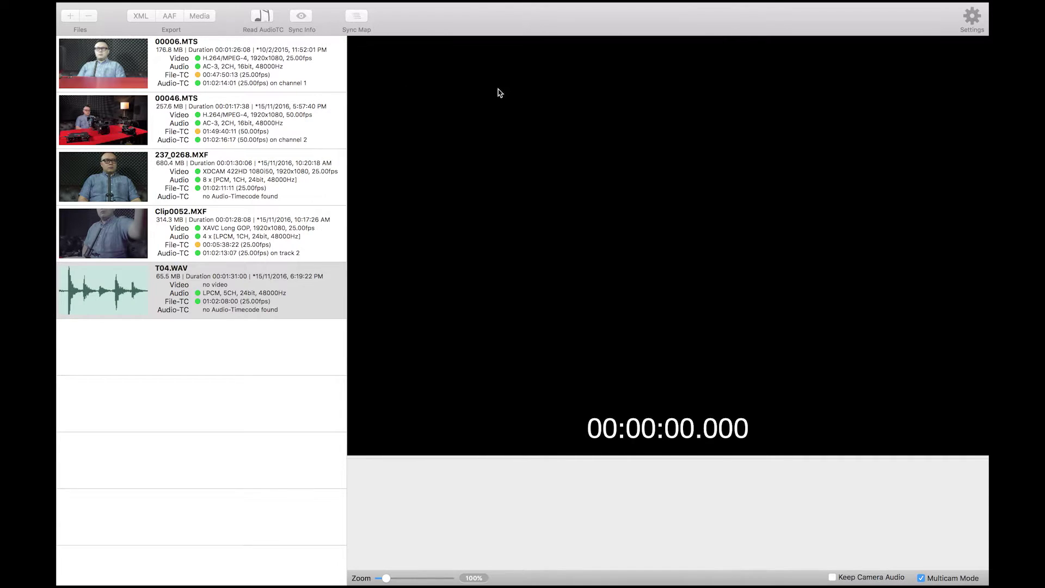
# - Review the options for reading audio timecode from the selected T04.WAV file, and cancel the dialog
pyautogui.click(268, 18)
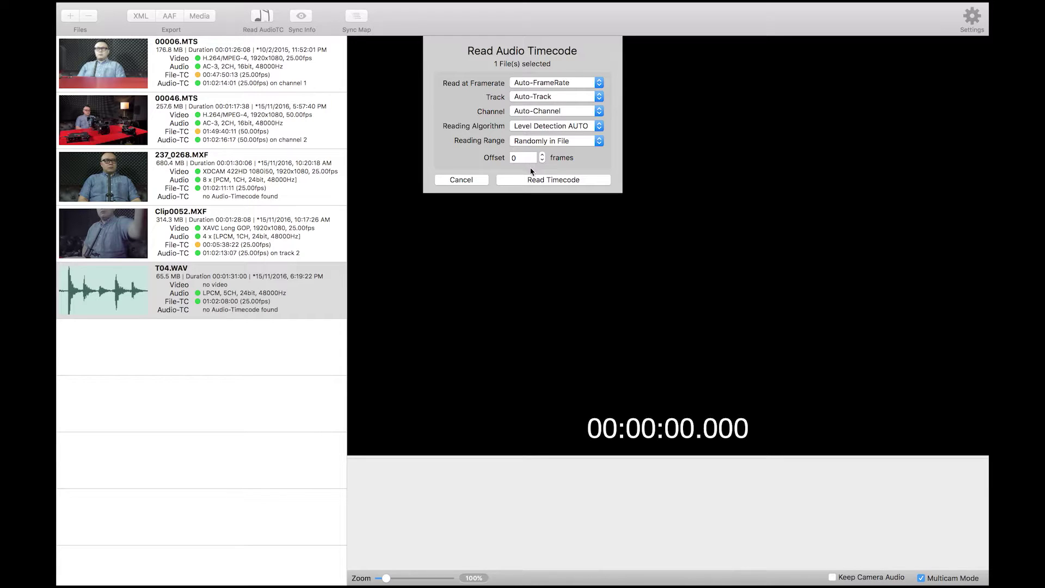
pyautogui.click(450, 182)
# - Show the sync info for all clips and generate the sync map timeline from them
pyautogui.click(299, 16)
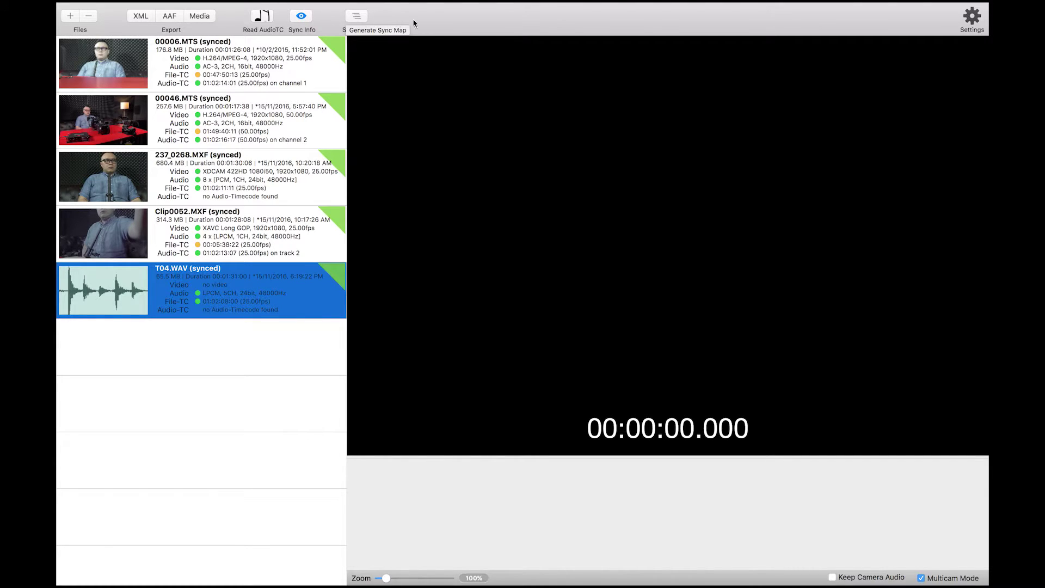
pyautogui.click(362, 19)
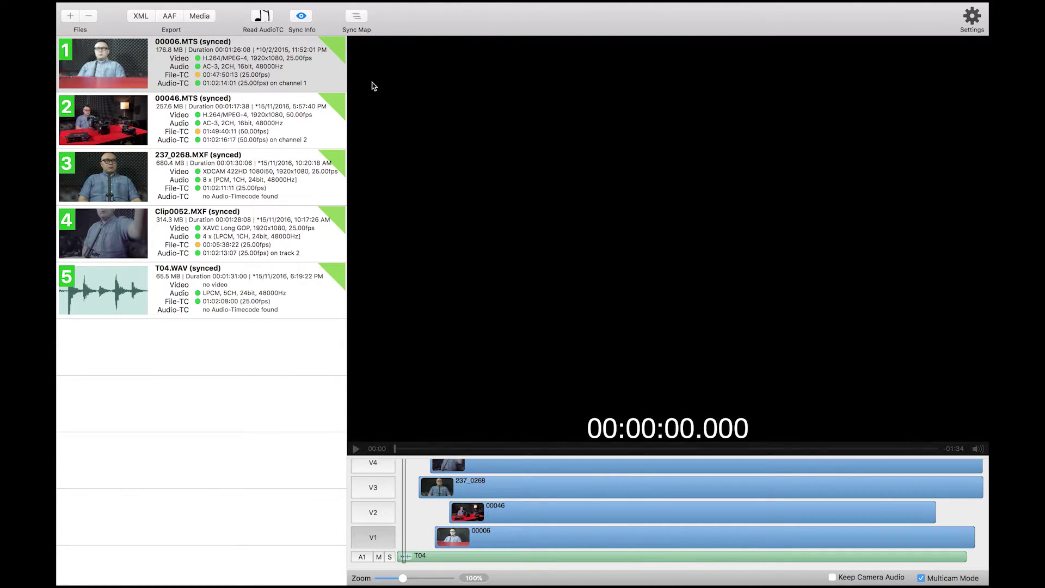
pyautogui.scroll(2, 579, 538)
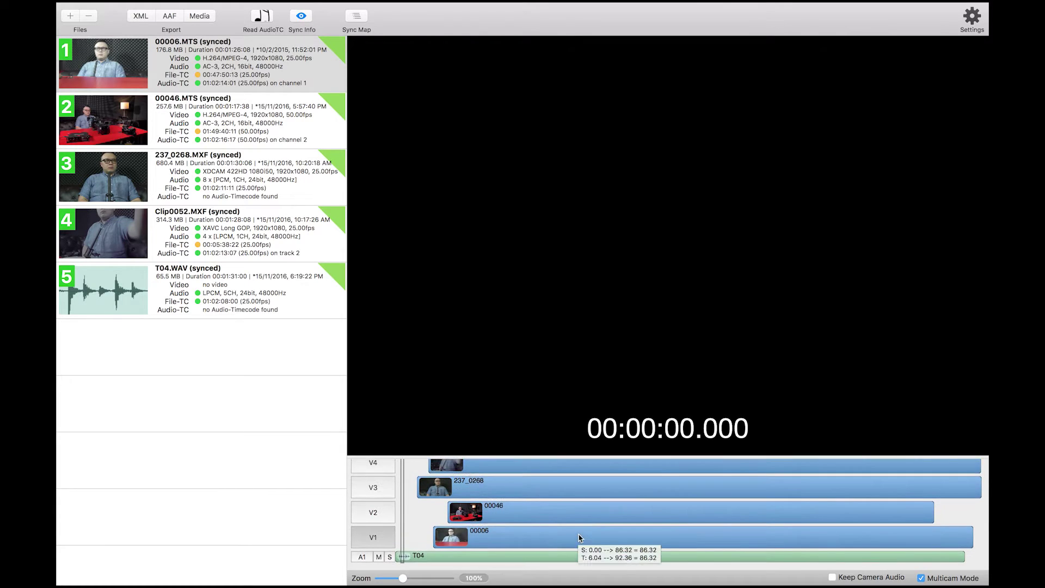
pyautogui.scroll(-3, 580, 538)
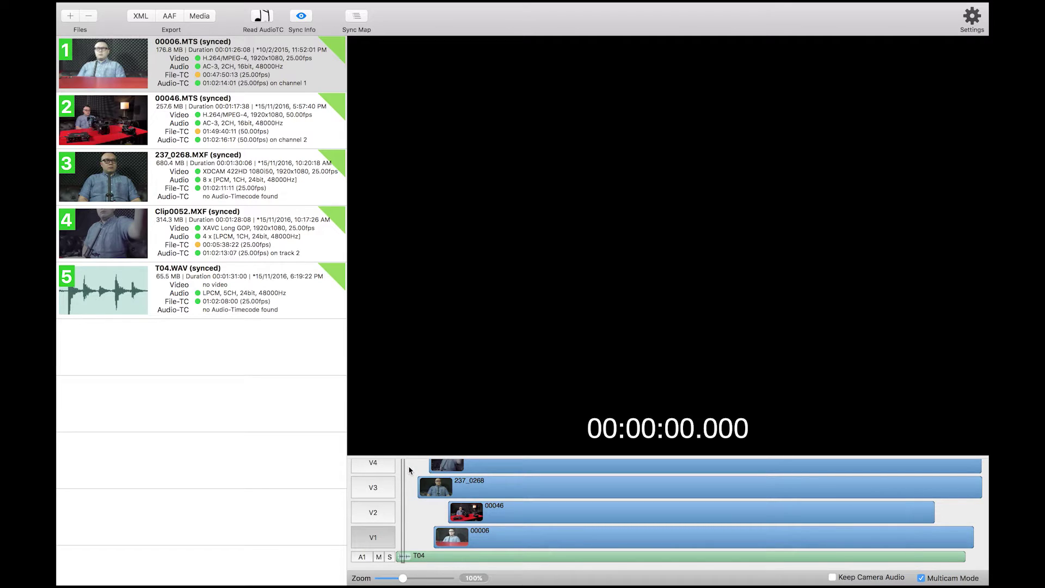
# - Play the synchronized timeline and switch the preview from camera V1 to V2, V4 and V3 in turn
pyautogui.press('space')
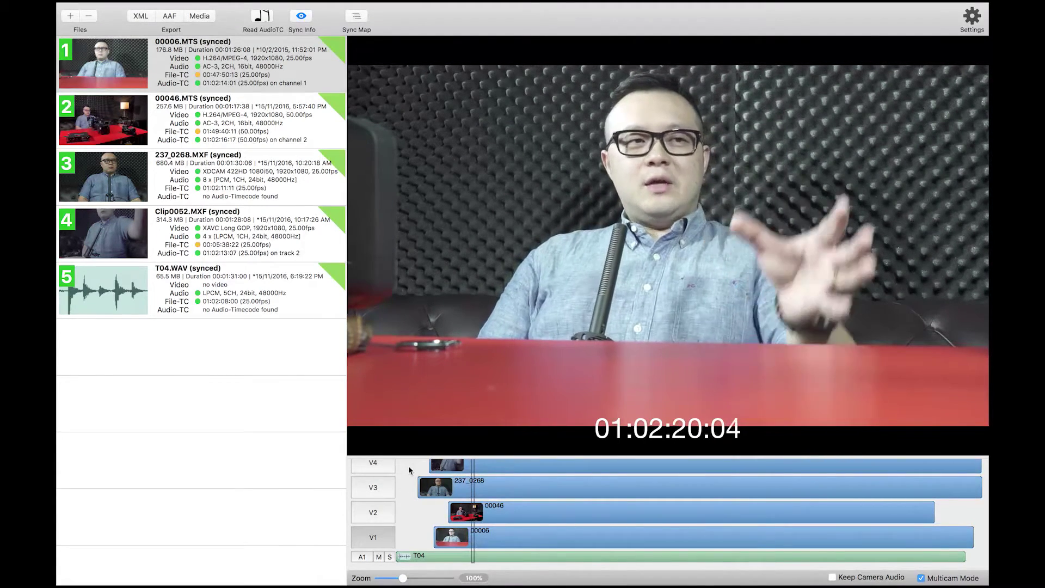
pyautogui.click(387, 518)
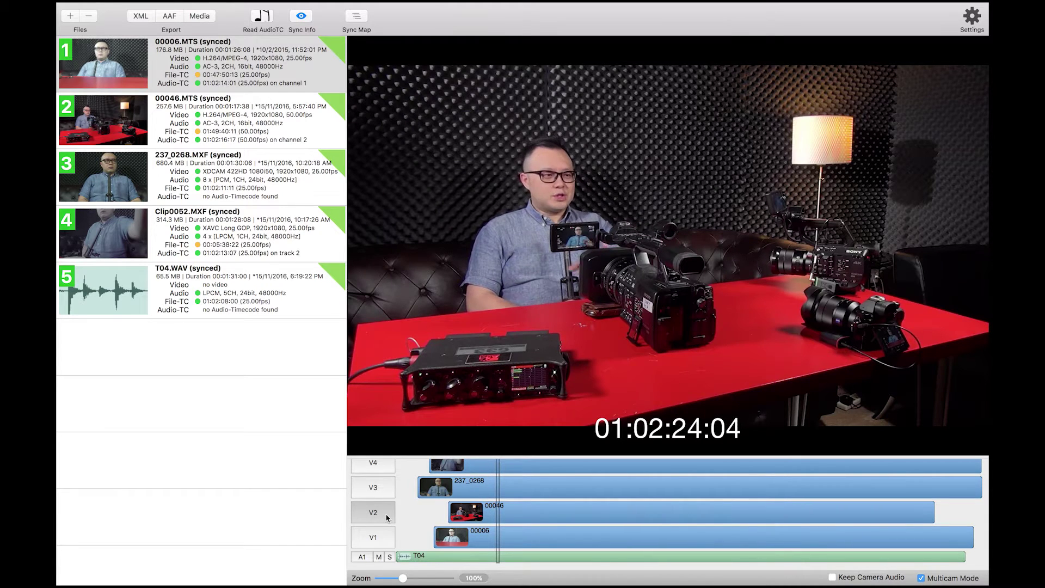
pyautogui.scroll(2, 375, 488)
pyautogui.click(373, 484)
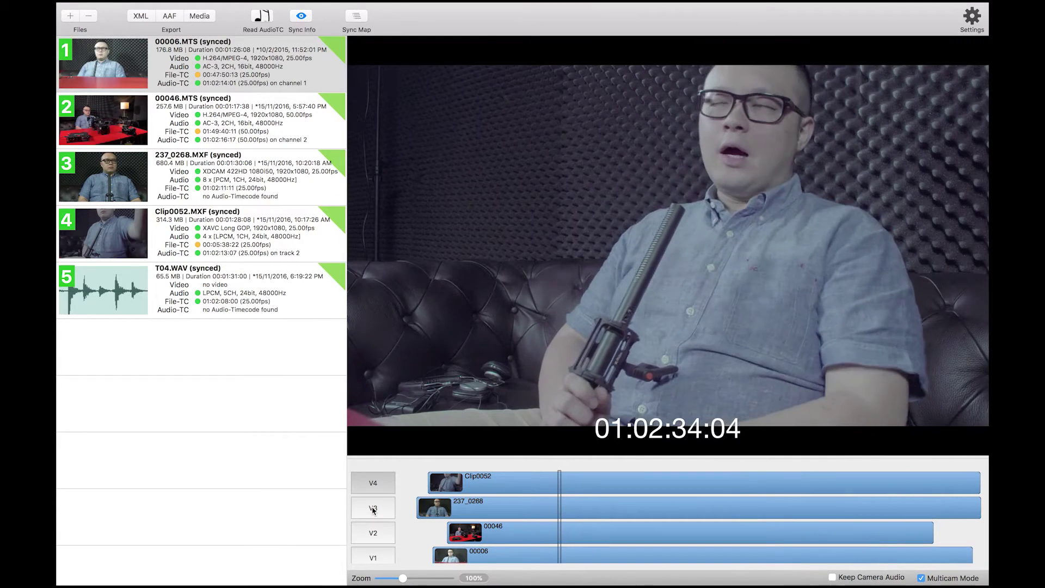
pyautogui.click(373, 509)
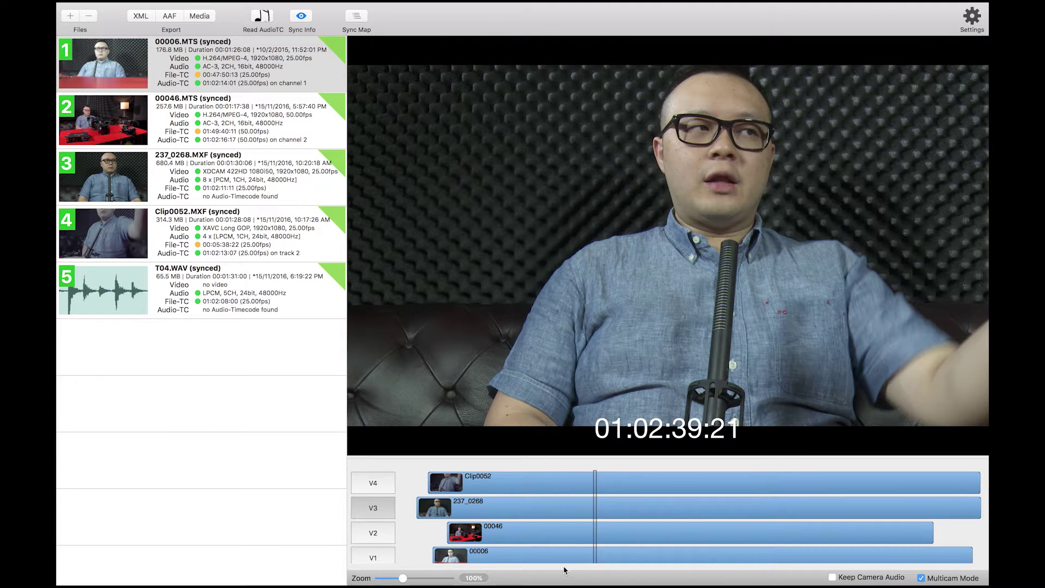
# - Turn off Multicam Mode for the sync map timeline
pyautogui.moveTo(561, 558)
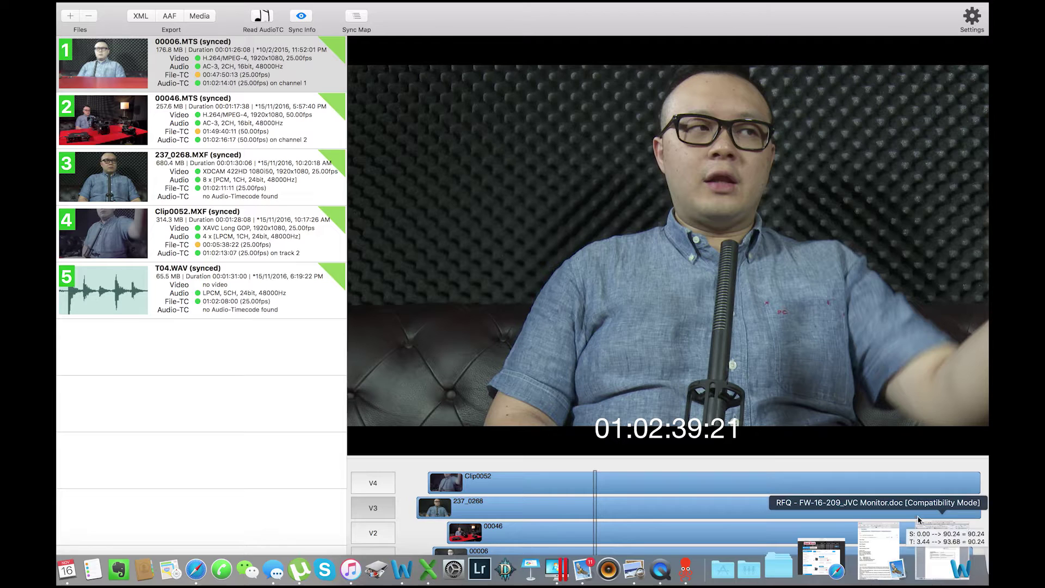
pyautogui.click(920, 578)
pyautogui.click(921, 578)
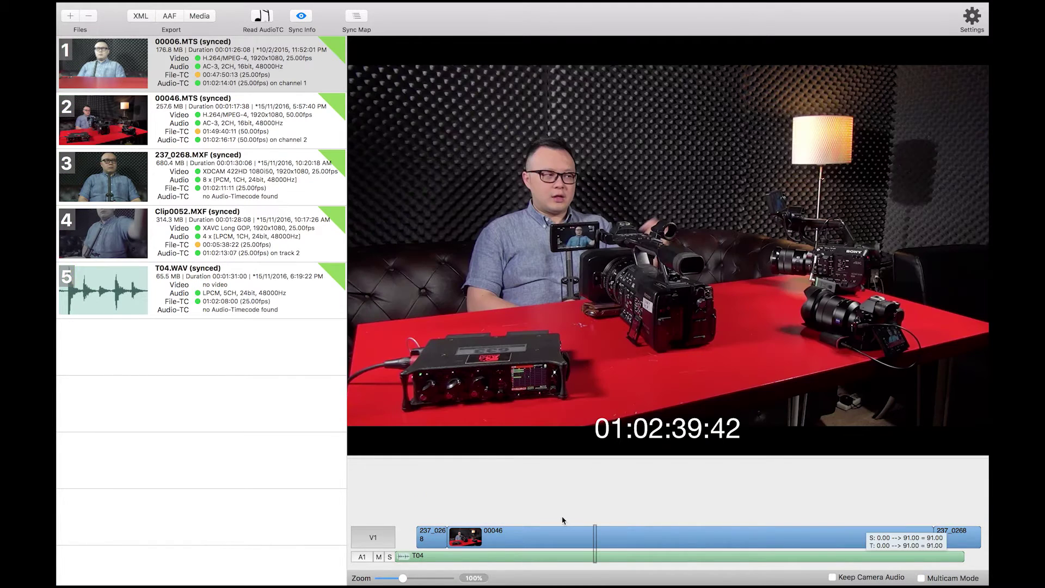
pyautogui.moveTo(497, 543)
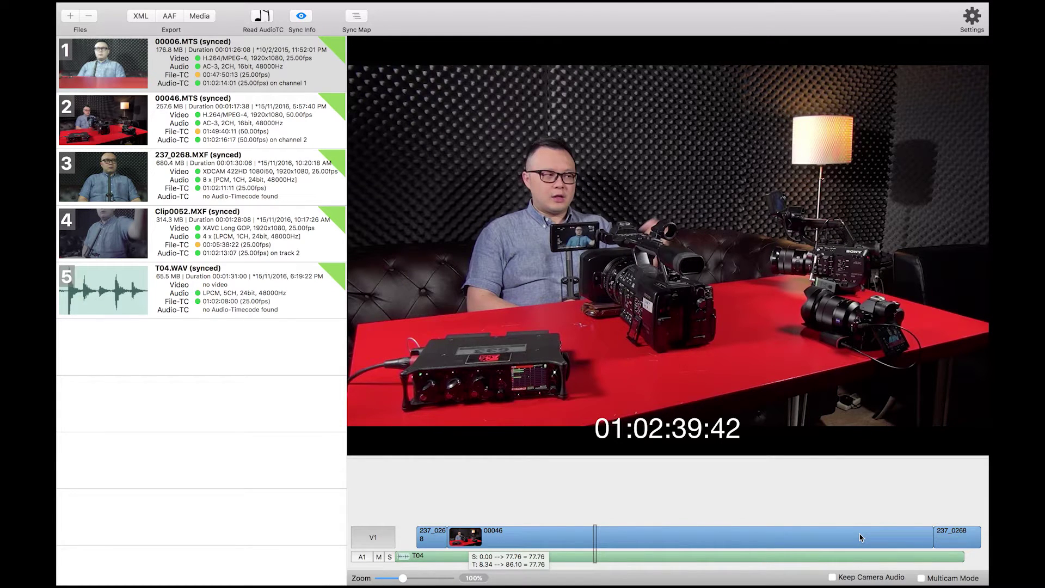
# - Turn Multicam Mode back on for the sync map timeline
pyautogui.moveTo(915, 558)
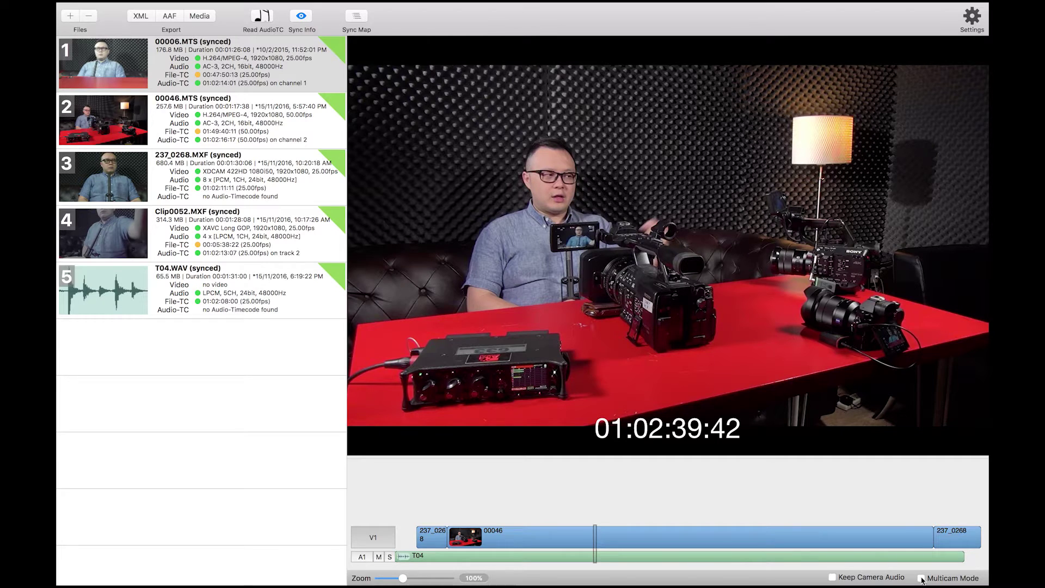
pyautogui.click(921, 578)
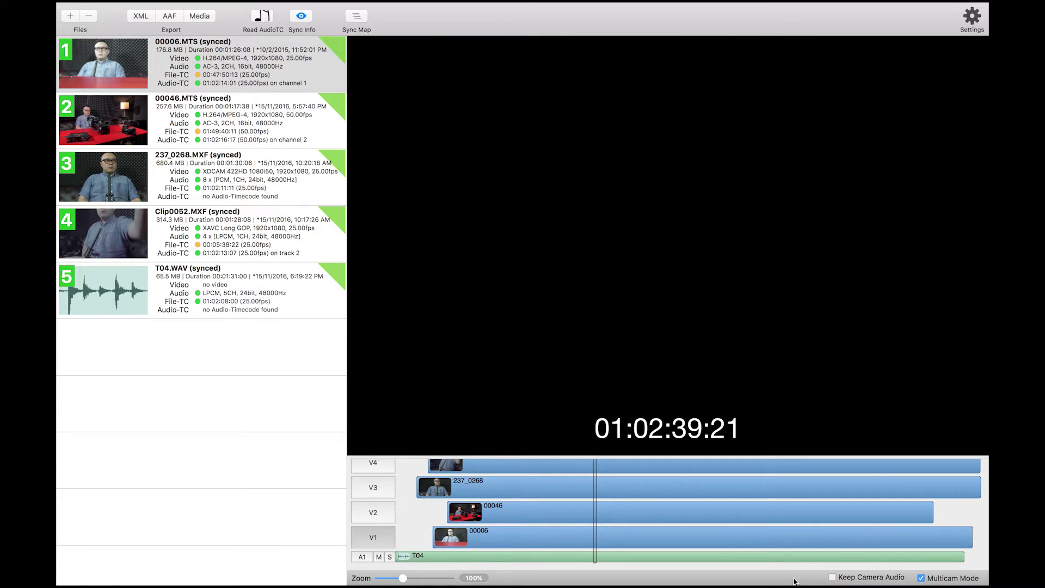
# - Turn on Keep Camera Audio, look through the camera audio tracks in the timeline, and turn the option off again
pyautogui.click(832, 577)
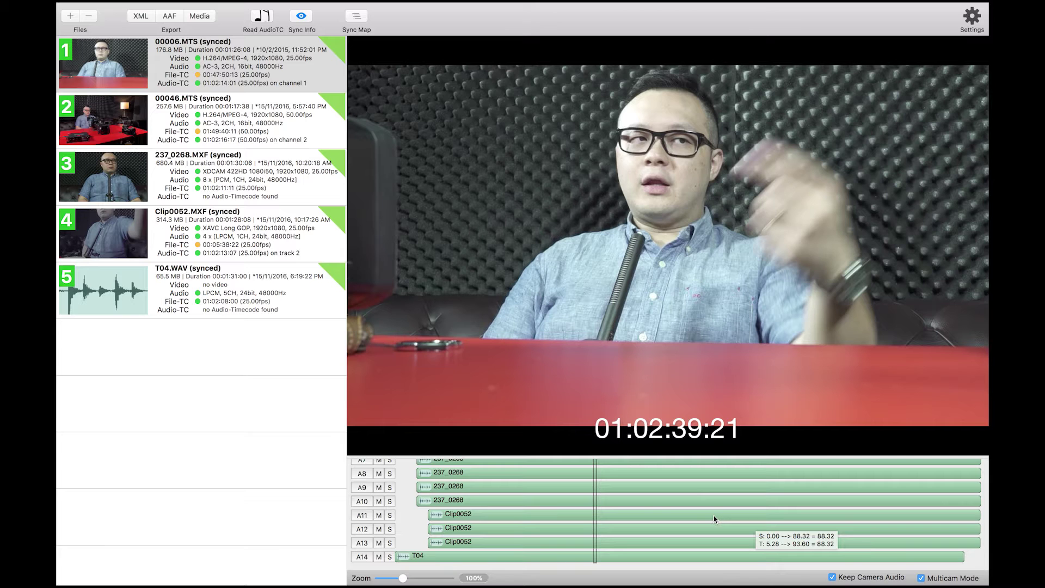
pyautogui.scroll(5, 504, 498)
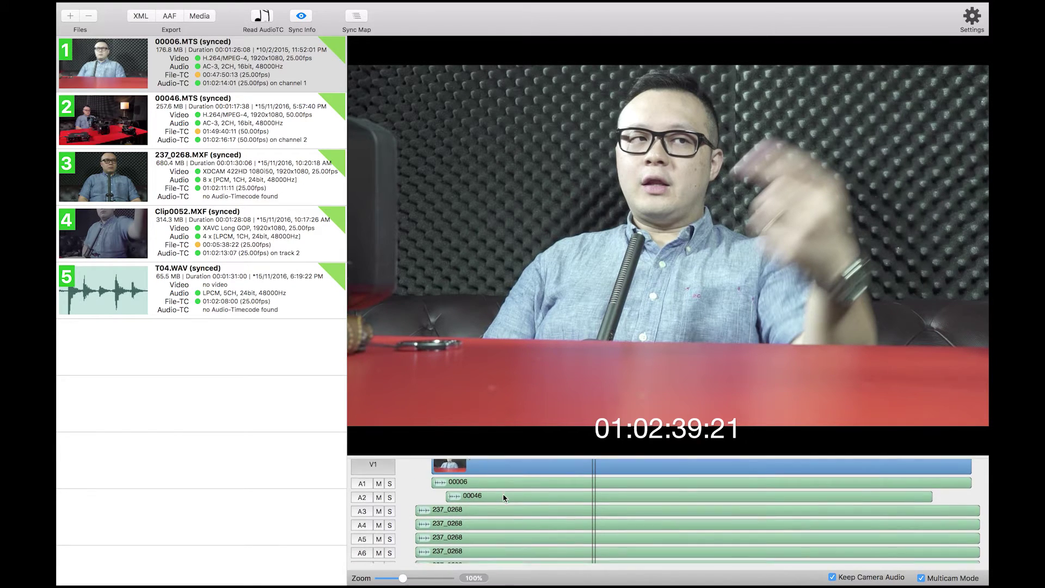
pyautogui.scroll(-5, 504, 497)
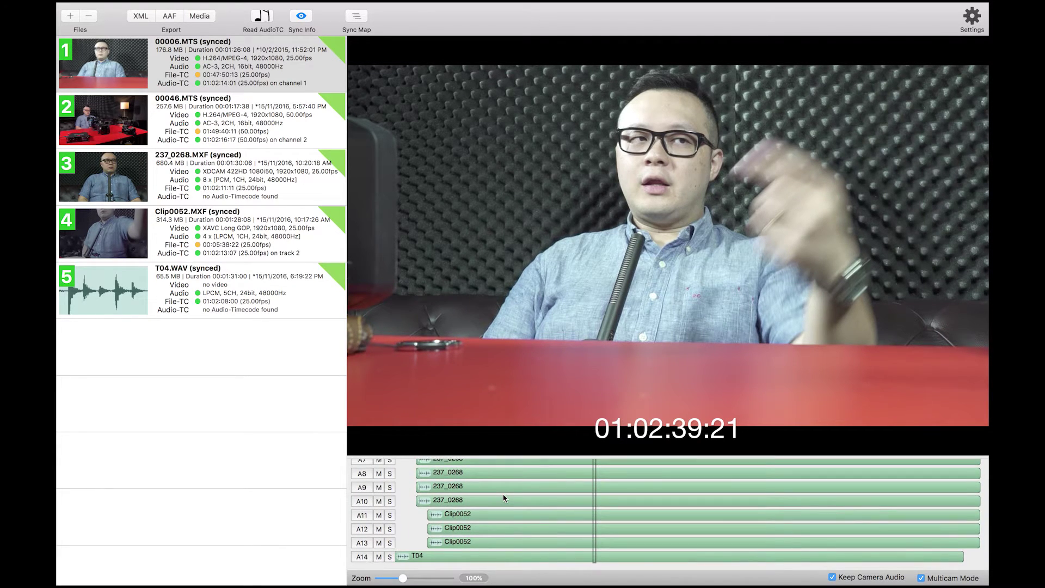
pyautogui.moveTo(544, 498)
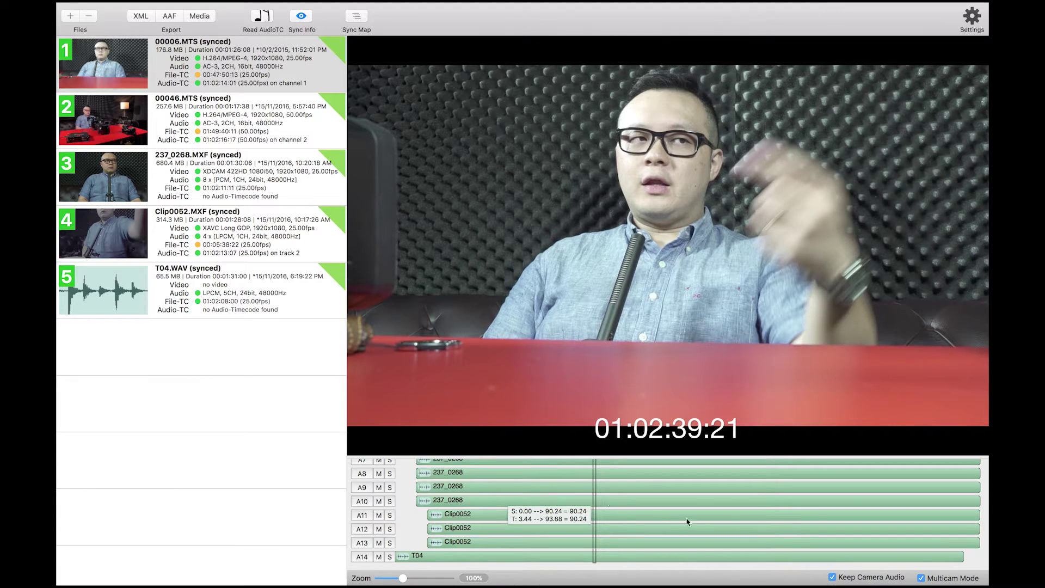
pyautogui.moveTo(808, 537)
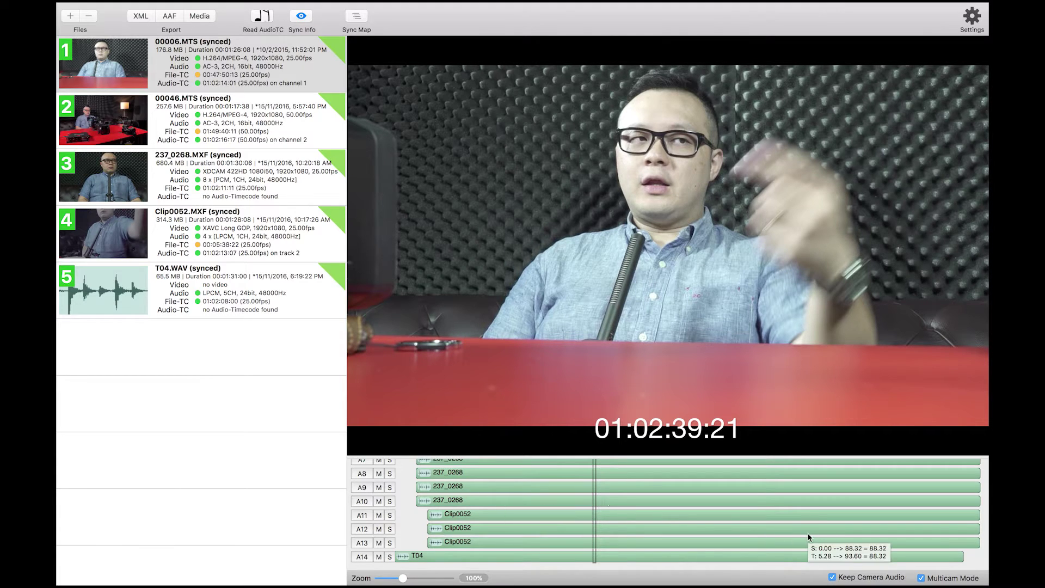
pyautogui.click(832, 578)
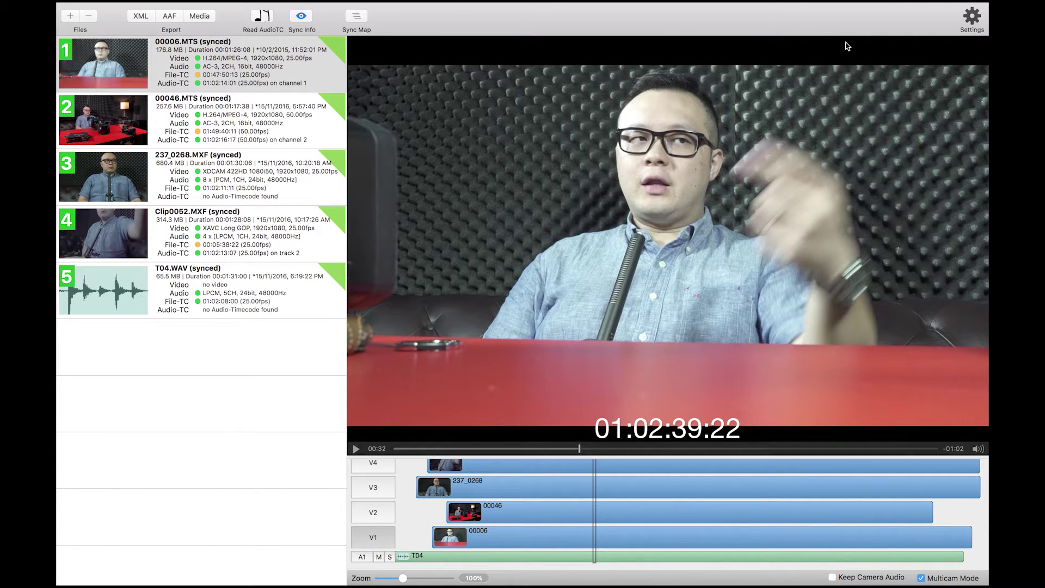
# - Open the application settings to review the import, export and synchronisation options
pyautogui.click(972, 18)
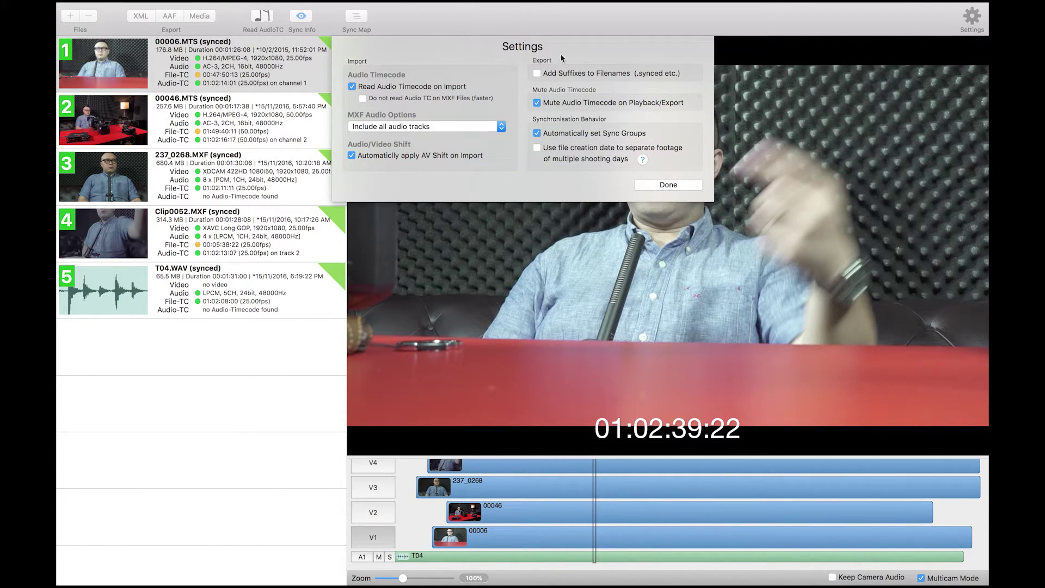
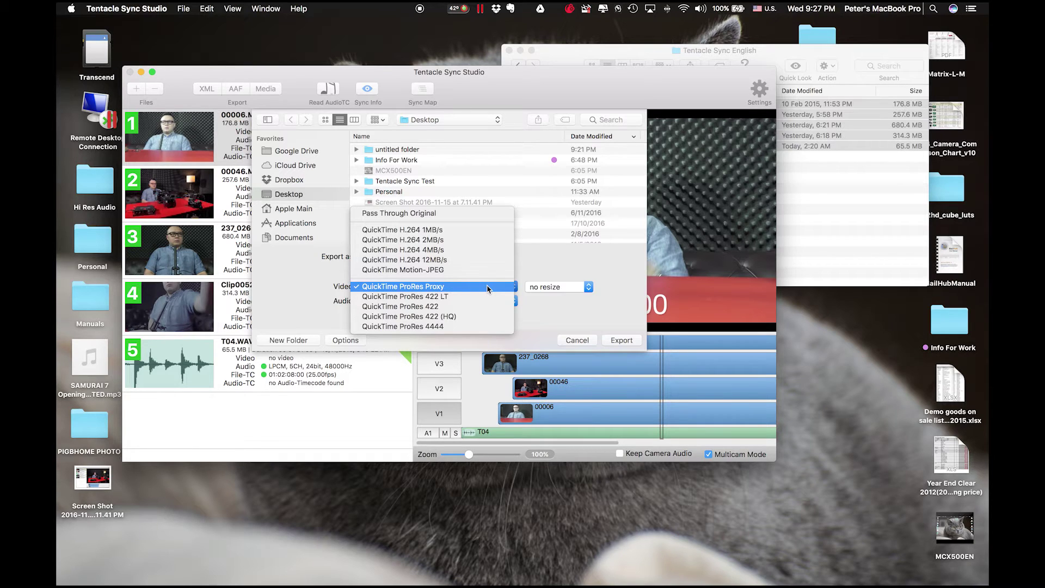
# - Export synchronized QuickTime movies to the Desktop as QuickTime ProRes Proxy with Pass Through PCM audio and no resize, and close the Finder window
pyautogui.click(486, 286)
pyautogui.click(515, 301)
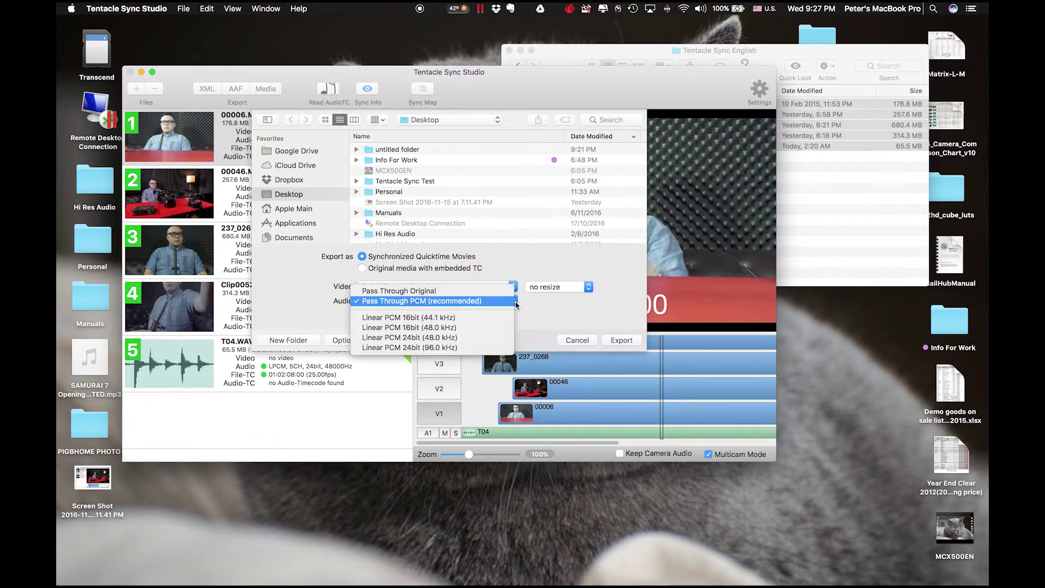
pyautogui.click(561, 325)
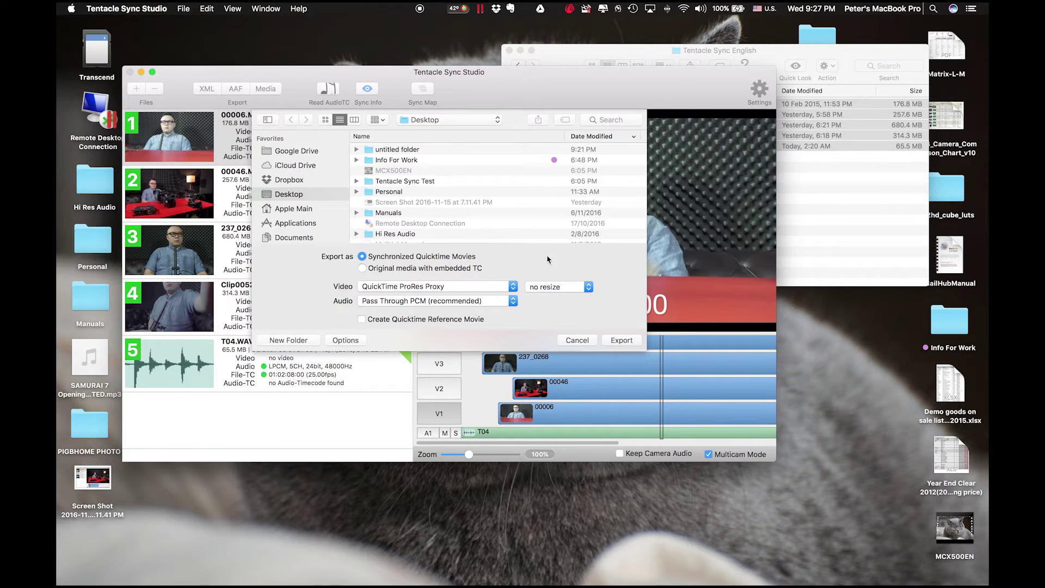
pyautogui.click(621, 340)
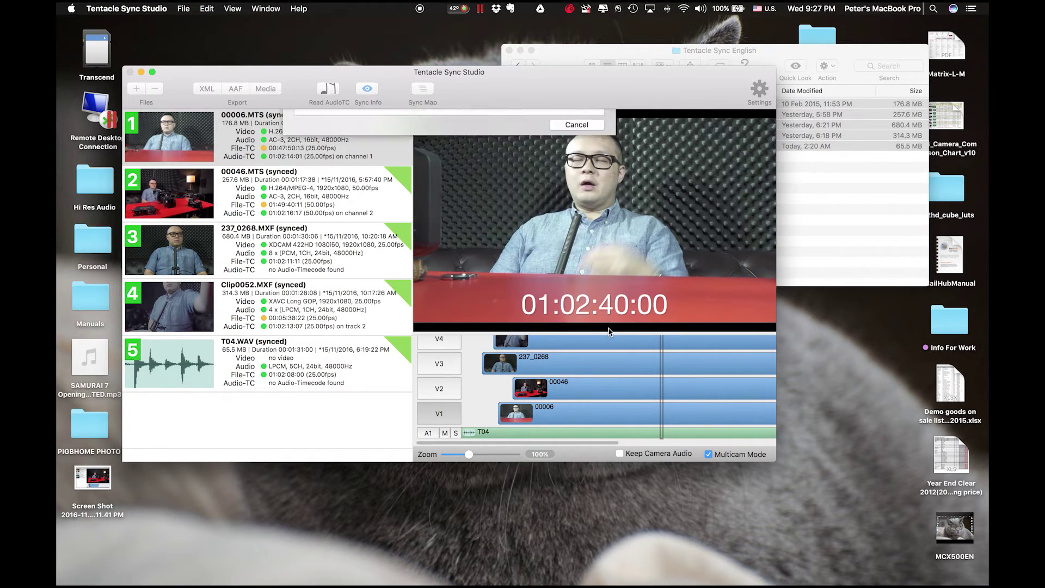
pyautogui.click(509, 50)
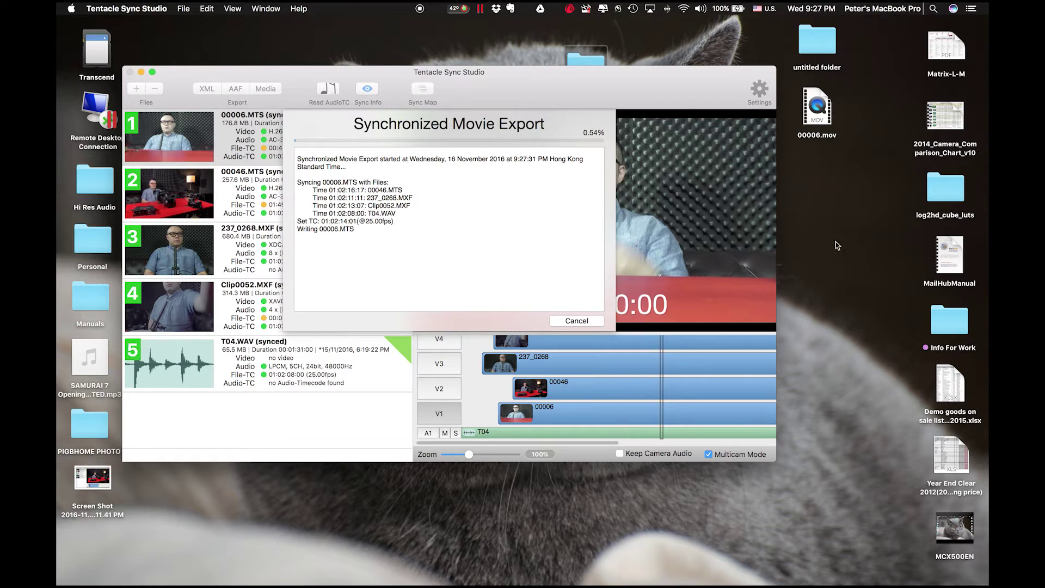
# - Read through the Synchronized Movie Export log while the movies are being written
pyautogui.moveTo(680, 298)
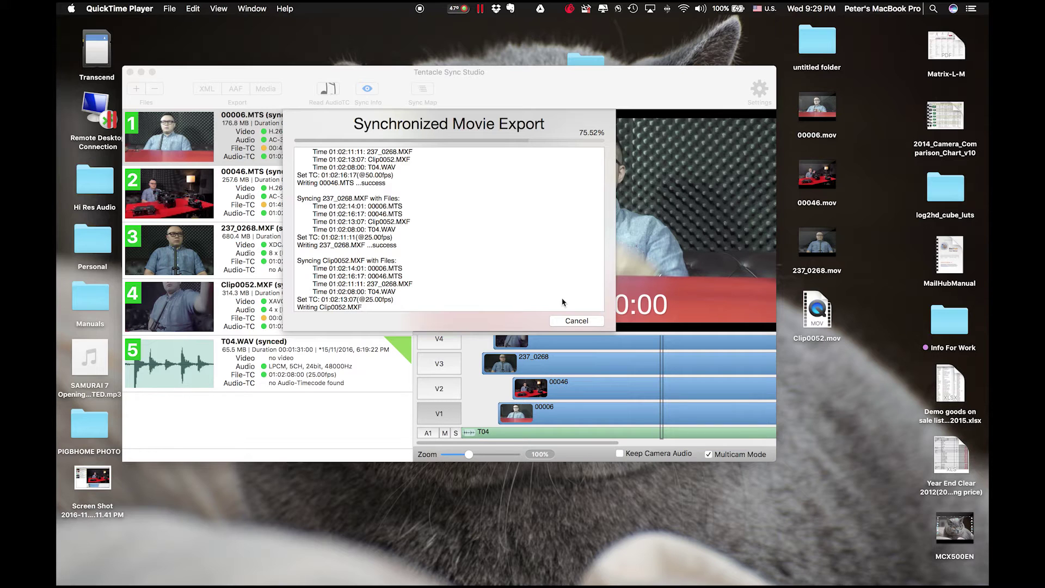
pyautogui.scroll(10, 461, 275)
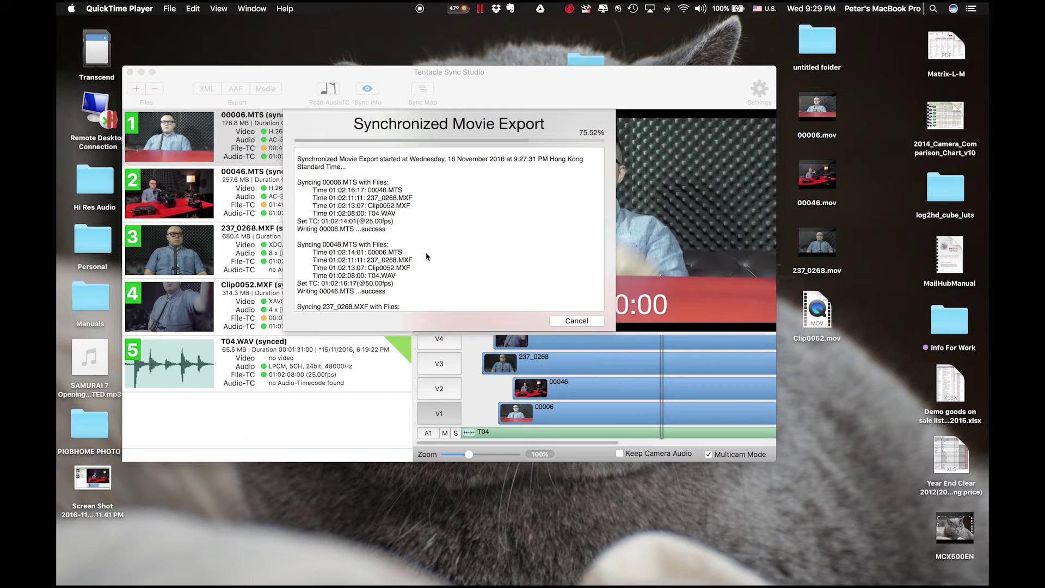
pyautogui.scroll(-10, 429, 253)
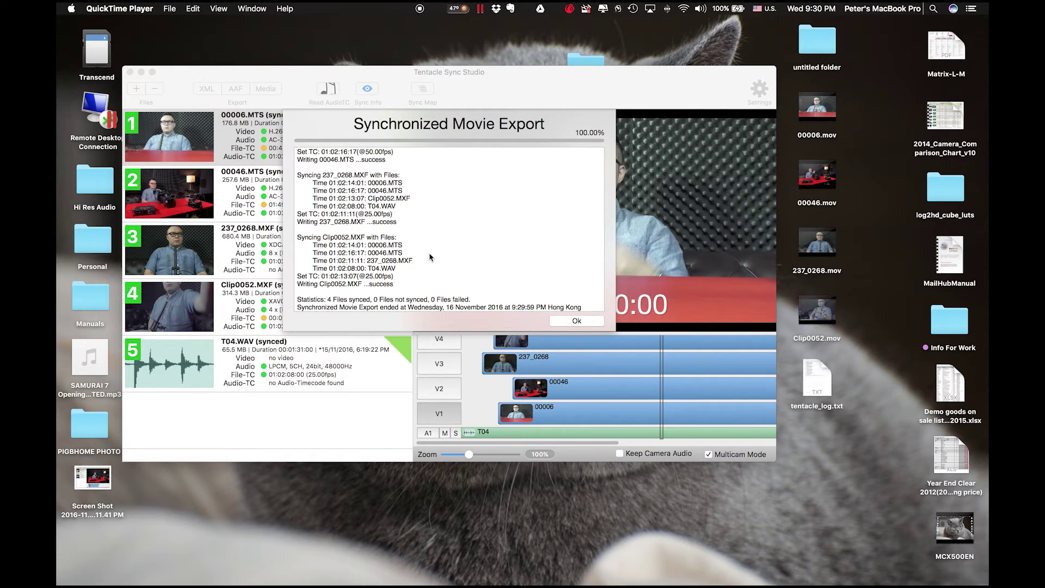
# - Dismiss the finished export report and quit Tentacle Sync Studio
pyautogui.click(577, 322)
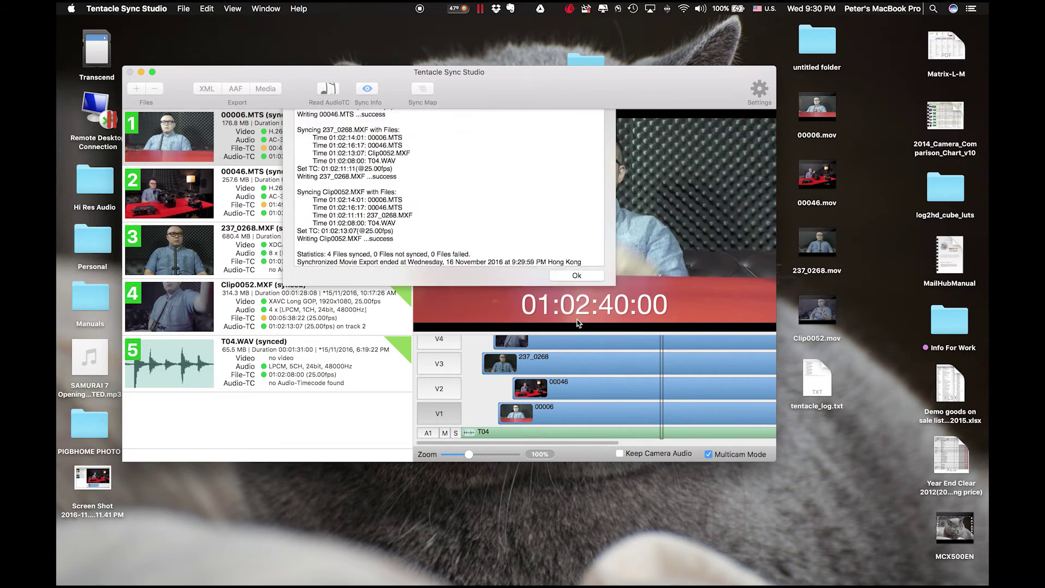
pyautogui.click(139, 9)
pyautogui.click(144, 134)
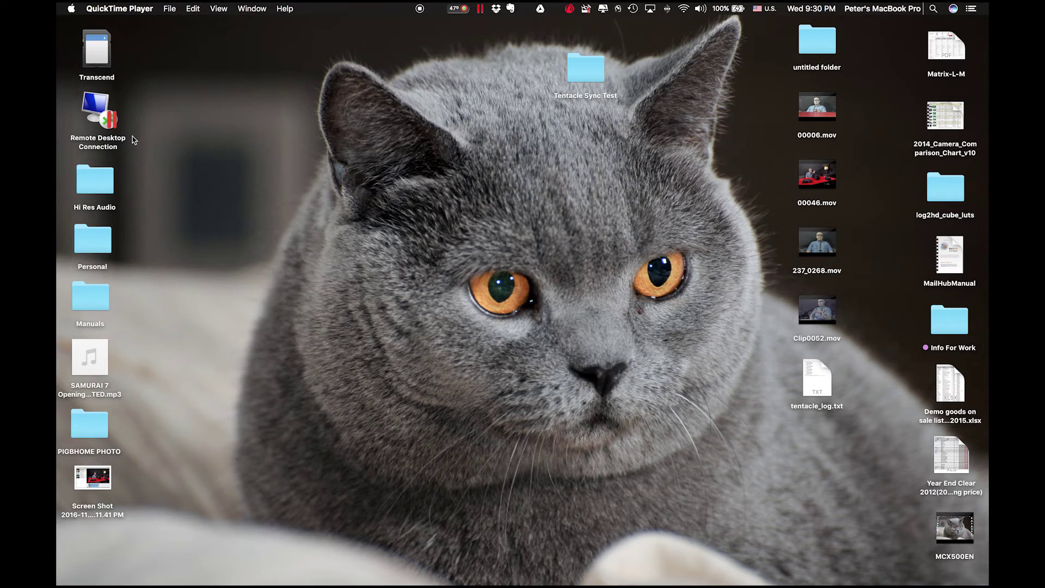
# - Preview tentacle_log.txt from the desktop to examine the sync results for each file, and close the preview
pyautogui.click(825, 380)
pyautogui.press('space')
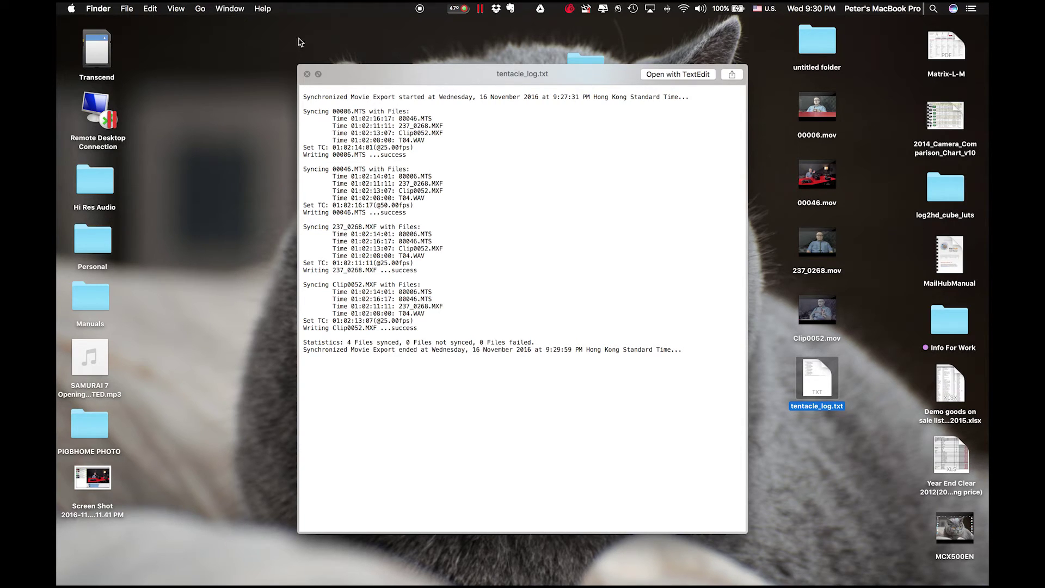
pyautogui.click(307, 74)
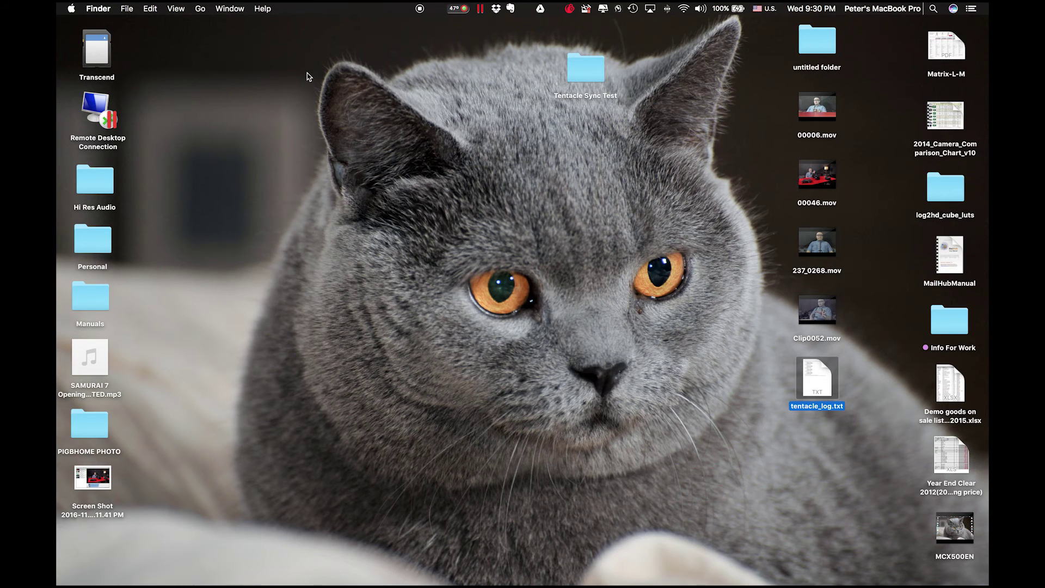
# - Open 00046.mov in QuickTime Player, play it, examine its format and audio channels in the Inspector, and close the movie
pyautogui.moveTo(831, 172)
pyautogui.doubleClick(831, 172)
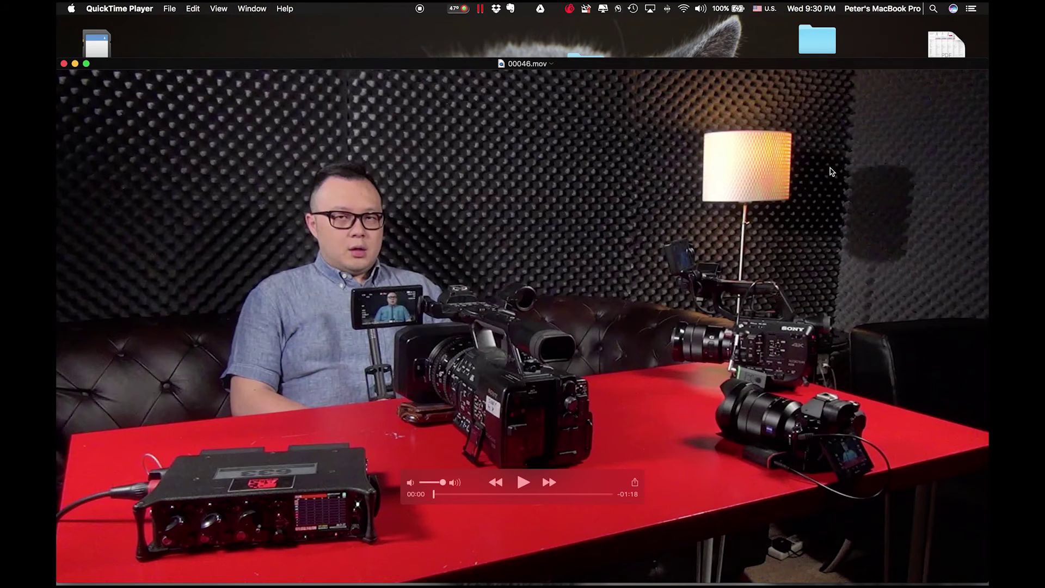
pyautogui.press('space')
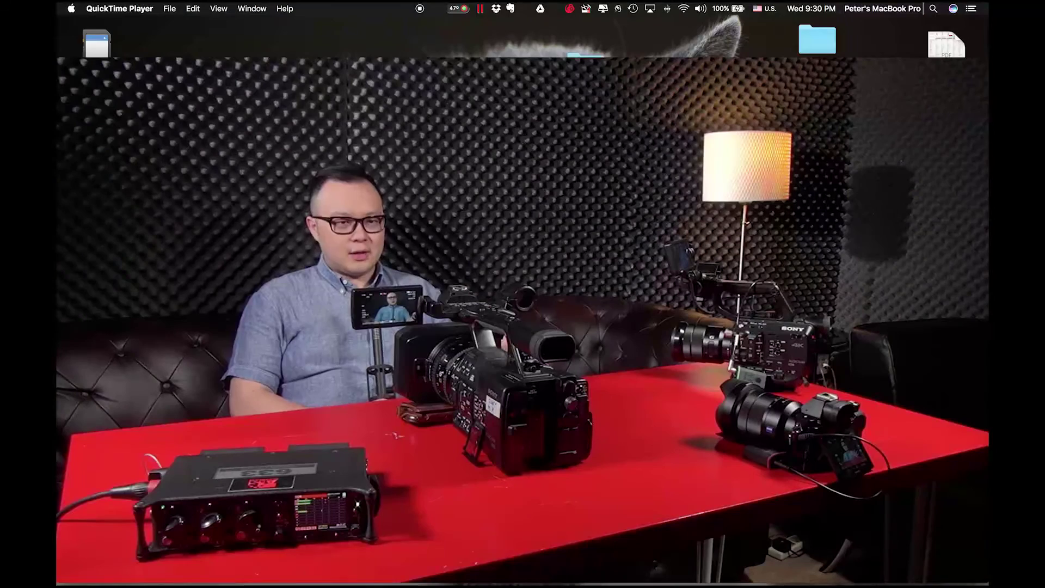
pyautogui.click(252, 8)
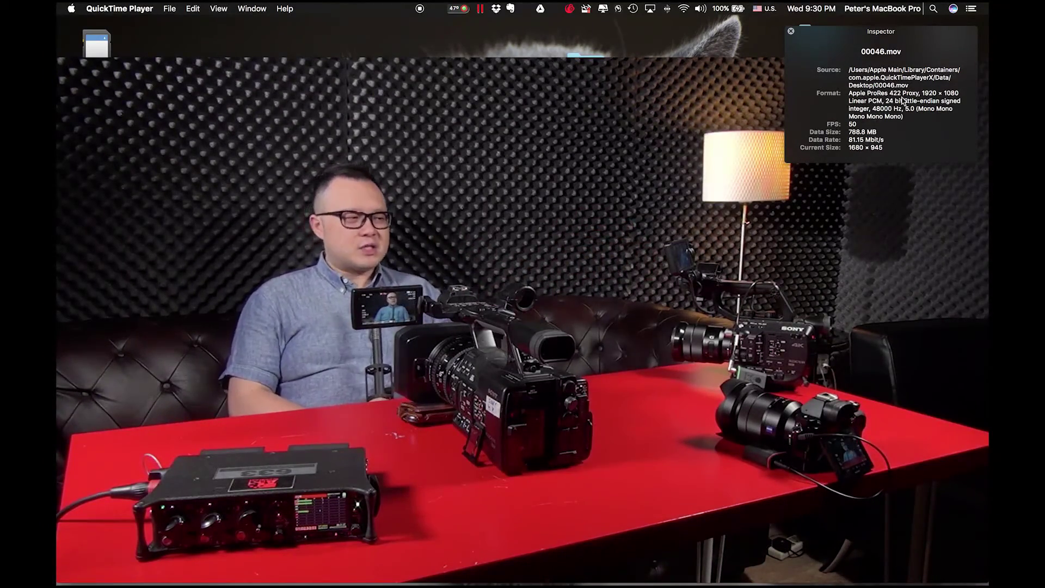
pyautogui.click(791, 32)
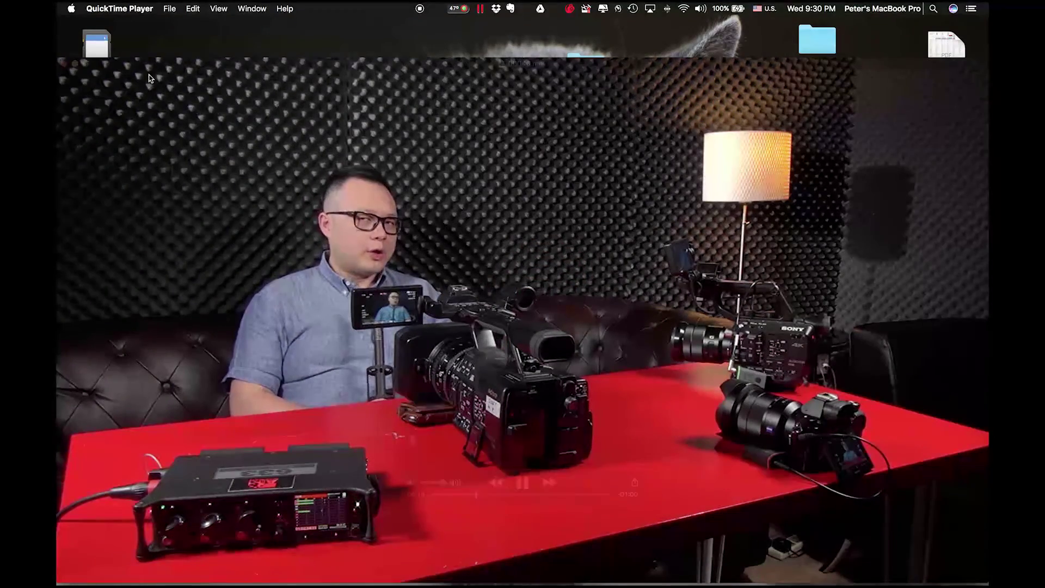
pyautogui.click(63, 64)
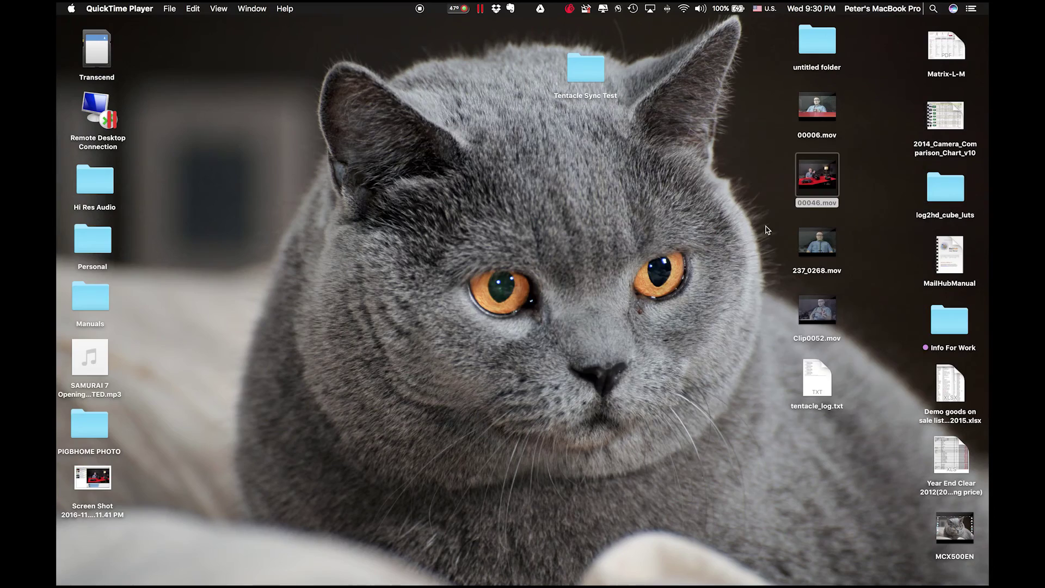
# - Open Clip0052.mov from the desktop, play it to check the synchronized audio, and close the movie
pyautogui.doubleClick(830, 310)
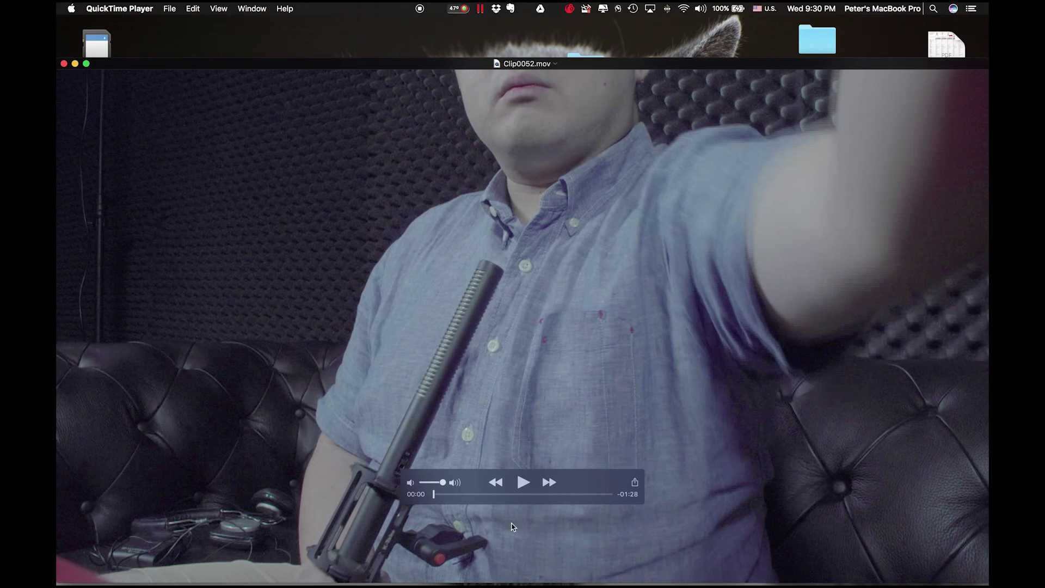
pyautogui.click(523, 483)
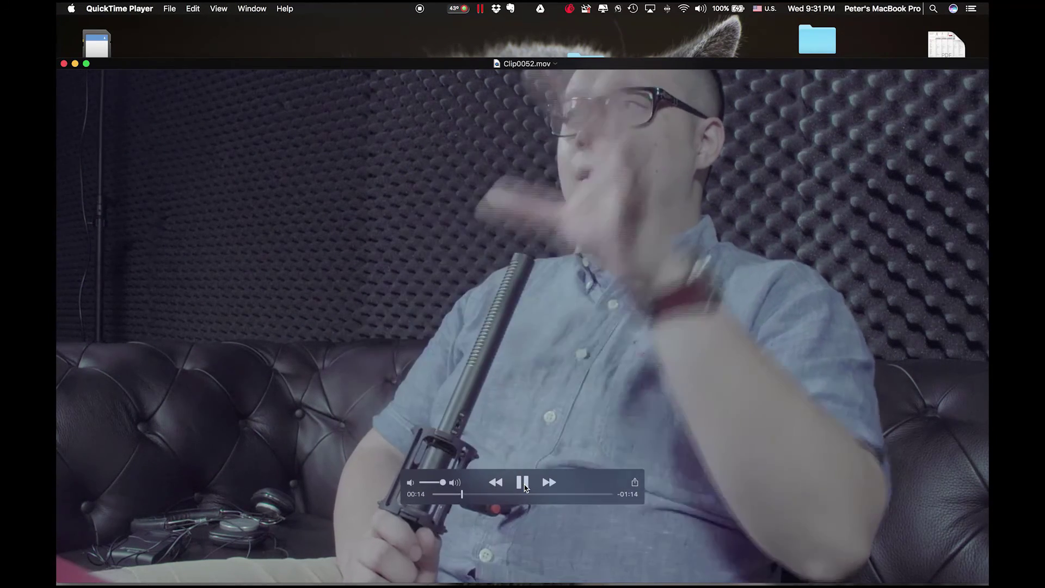
pyautogui.click(524, 488)
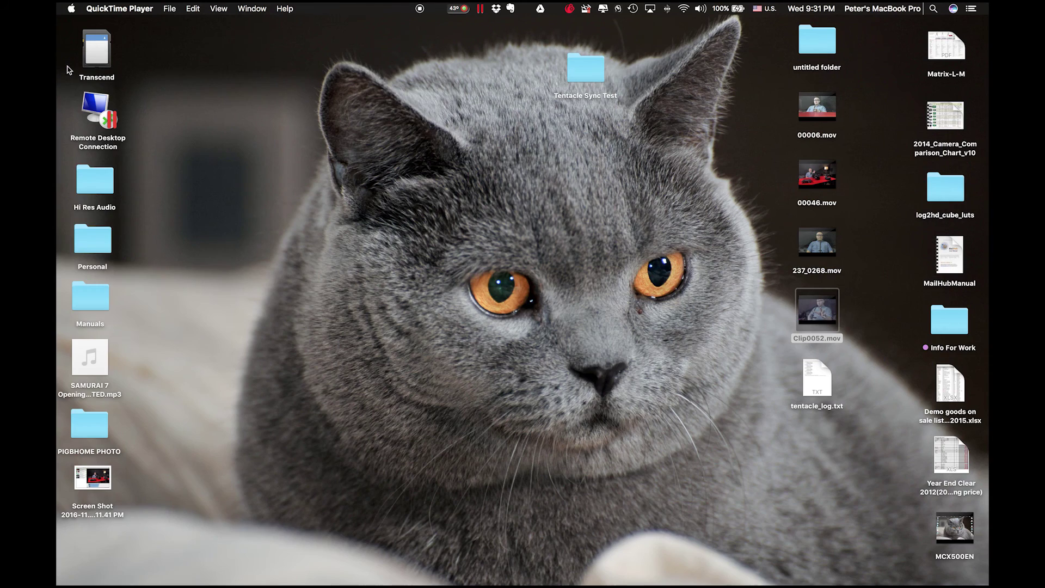
pyautogui.click(64, 63)
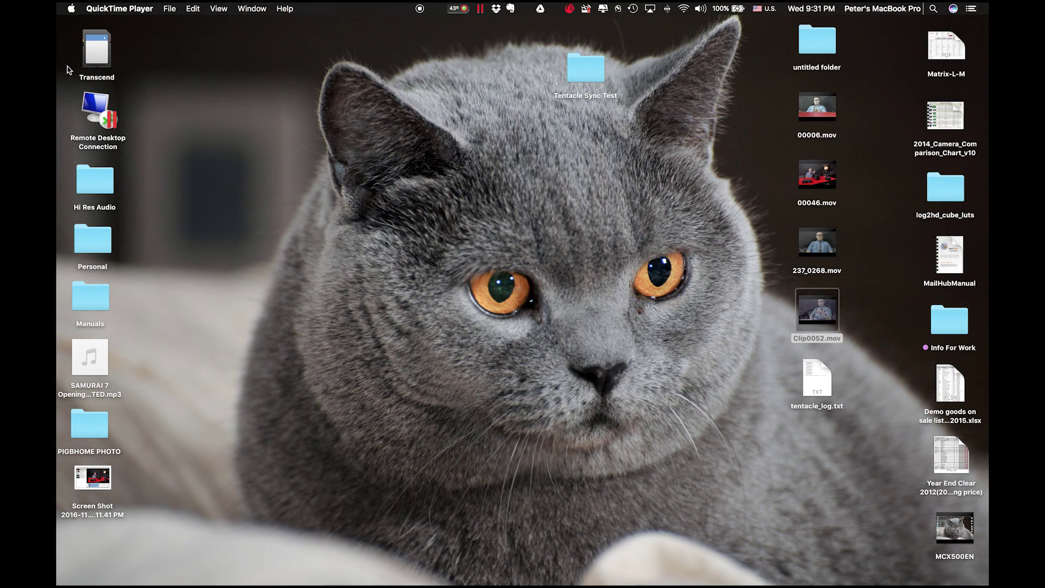